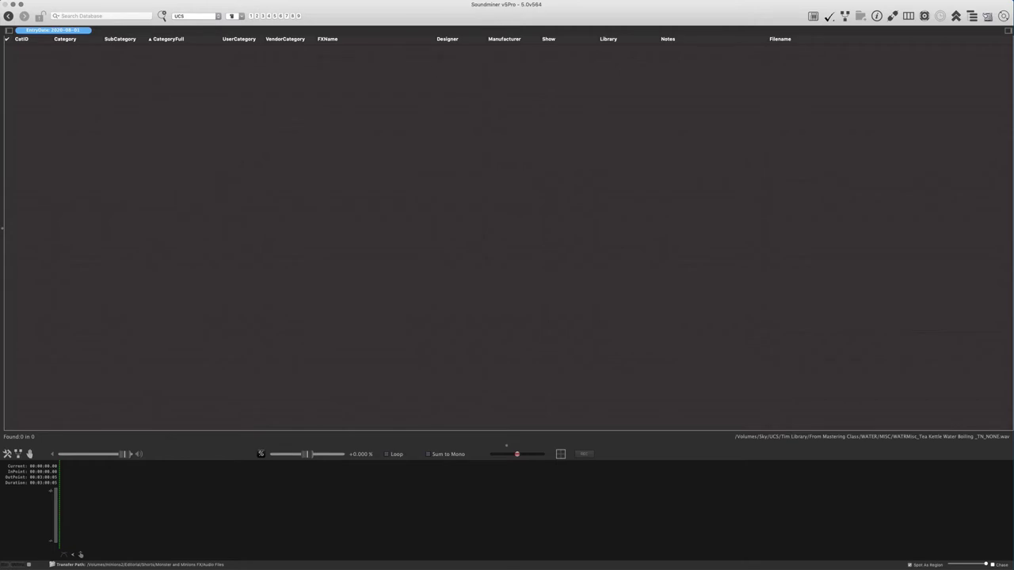
Import the Ether radio-effects folder and scroll through its 119 RADIO-FX records
{"action": "left_click_drag", "start_coordinate": [626, 246], "coordinate": [600, 242]}
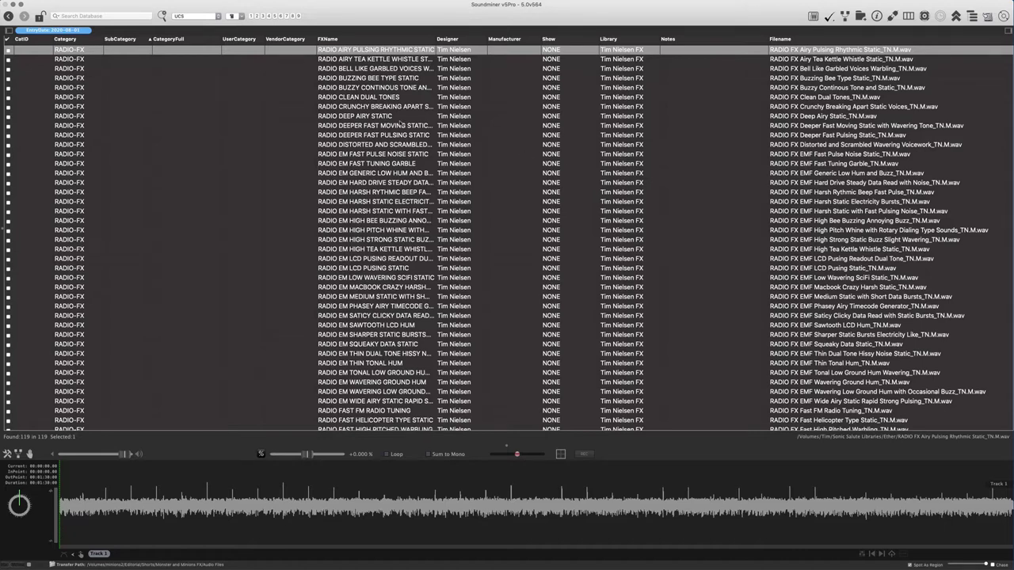
{"action": "scroll", "coordinate": [399, 146], "scroll_direction": "down", "scroll_amount": 1}
{"action": "scroll", "coordinate": [398, 145], "scroll_direction": "down", "scroll_amount": 15}
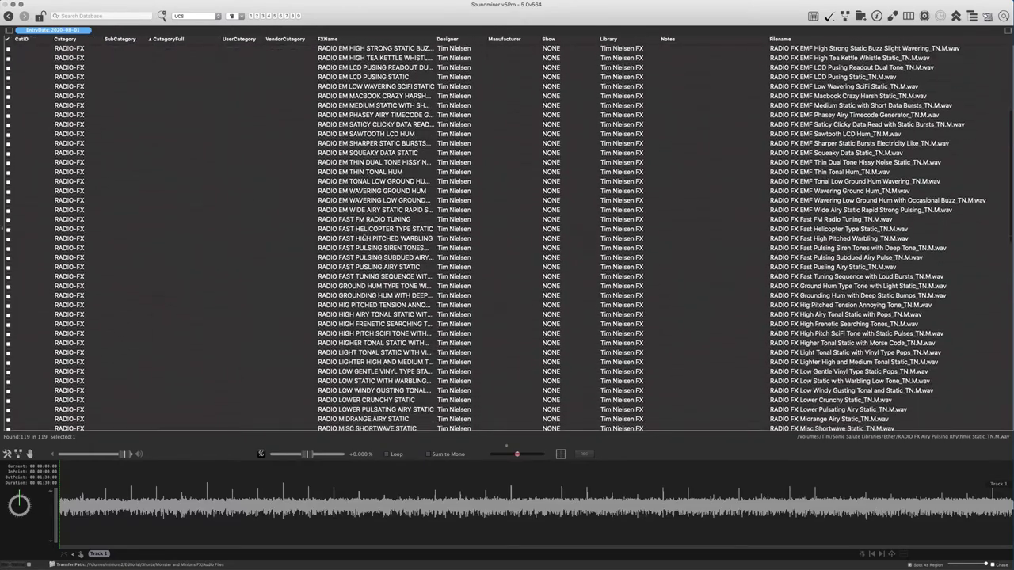
{"action": "scroll", "coordinate": [358, 226], "scroll_direction": "up", "scroll_amount": 20}
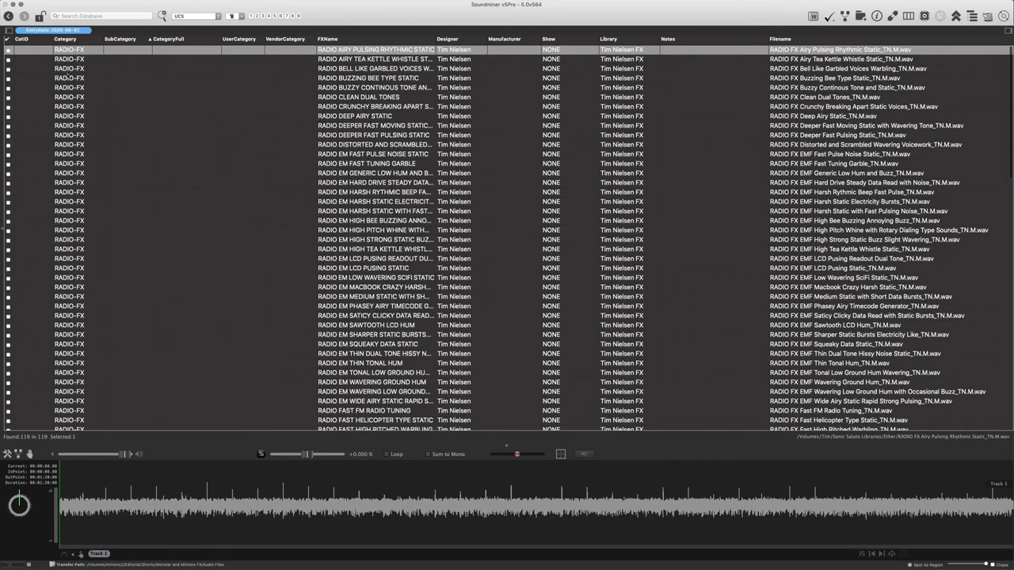
{"action": "scroll", "coordinate": [77, 297], "scroll_direction": "down", "scroll_amount": 20}
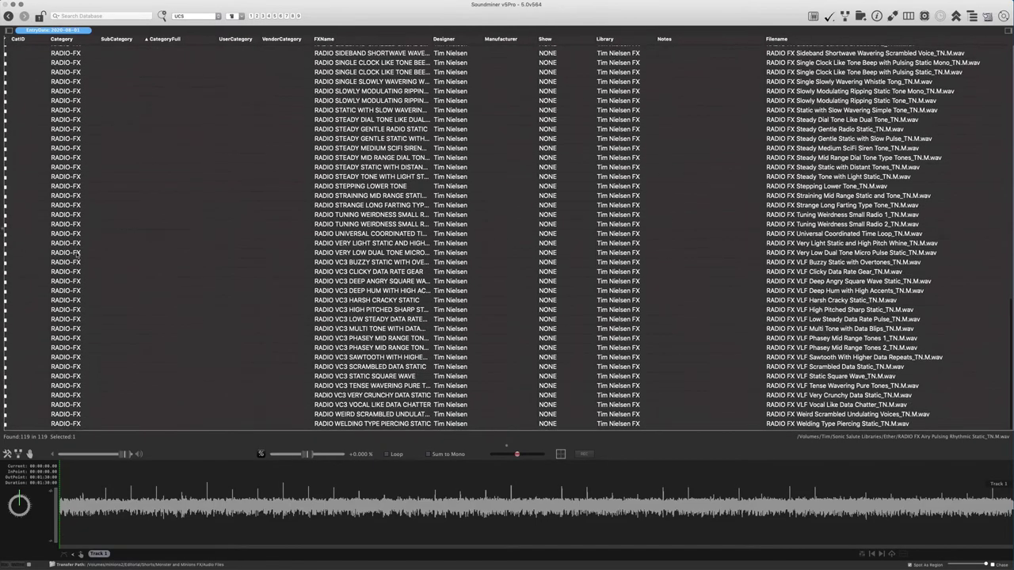
{"action": "scroll", "coordinate": [78, 246], "scroll_direction": "up", "scroll_amount": 20}
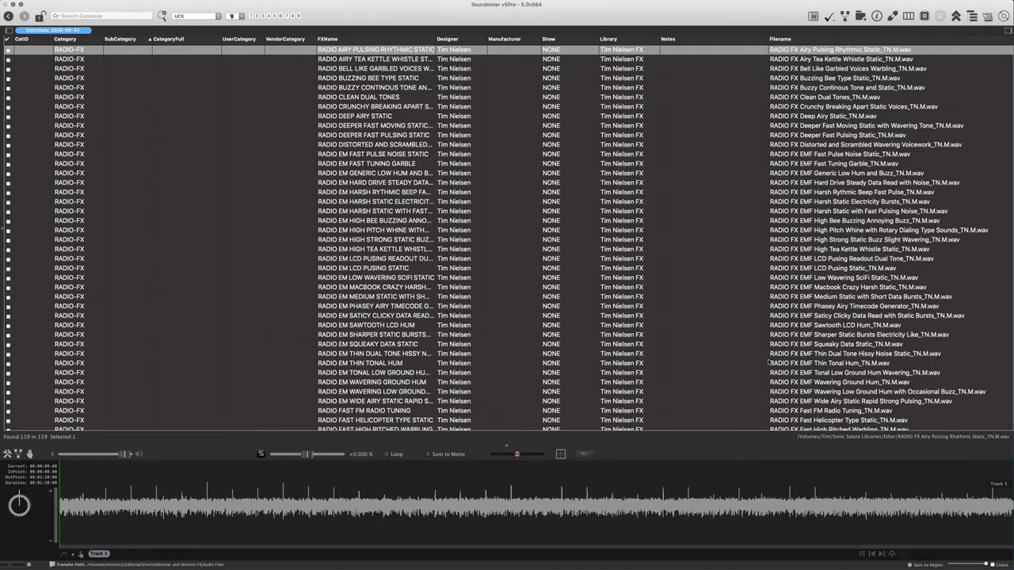
Assign COMMUNICATIONS > RADIO (CatID COMRadio) to all 119 records, then check one record
{"action": "left_click", "coordinate": [83, 79]}
{"action": "key", "text": "super+a"}
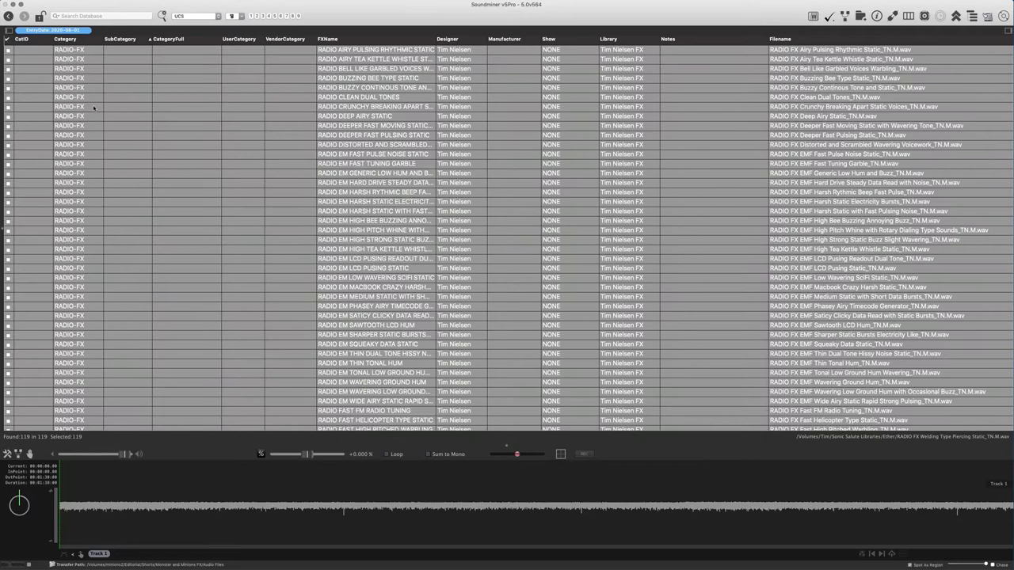
{"action": "right_click", "coordinate": [83, 79]}
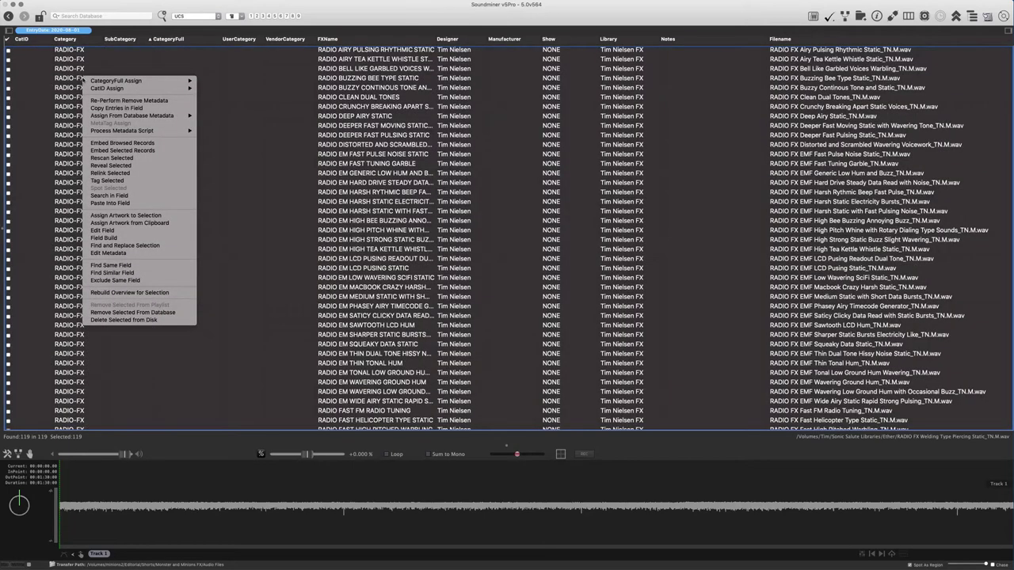
{"action": "mouse_move", "coordinate": [92, 82]}
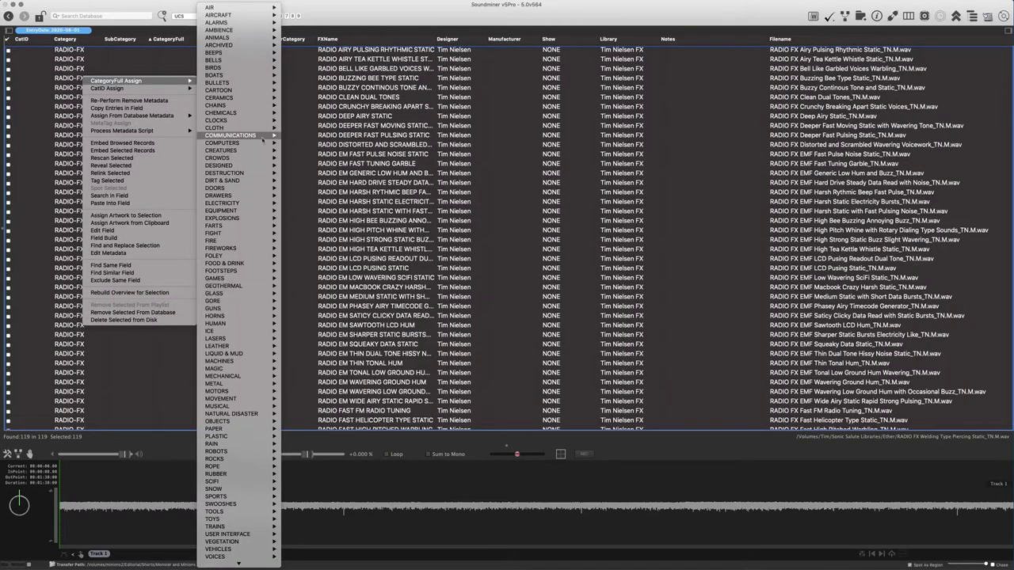
{"action": "mouse_move", "coordinate": [238, 136]}
{"action": "left_click", "coordinate": [315, 184]}
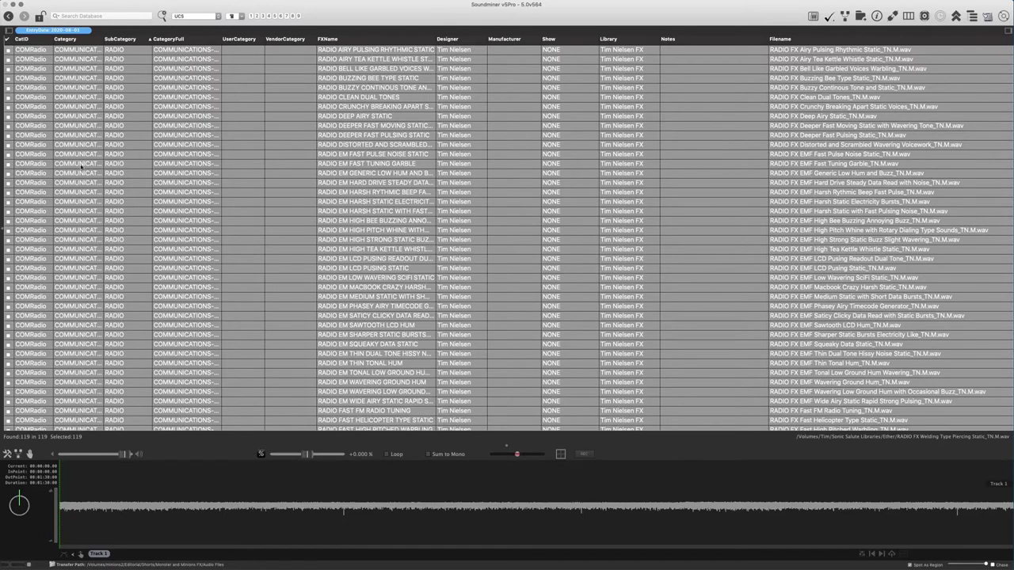
{"action": "left_click", "coordinate": [134, 69]}
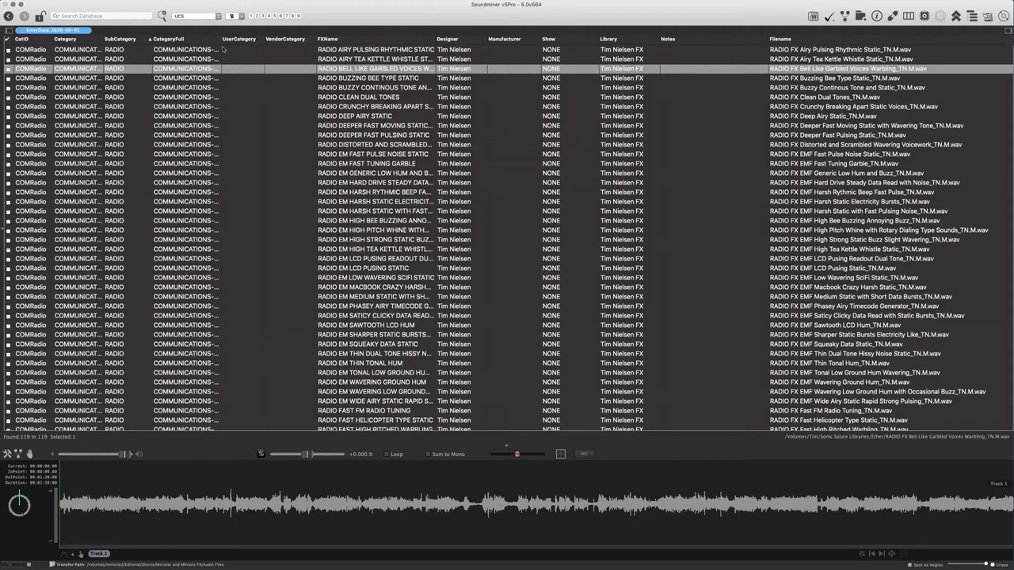
{"action": "mouse_move", "coordinate": [222, 38]}
{"action": "left_mouse_down"}
{"action": "mouse_move", "coordinate": [290, 38]}
{"action": "mouse_move", "coordinate": [217, 39]}
{"action": "mouse_move", "coordinate": [231, 42]}
{"action": "left_mouse_up"}
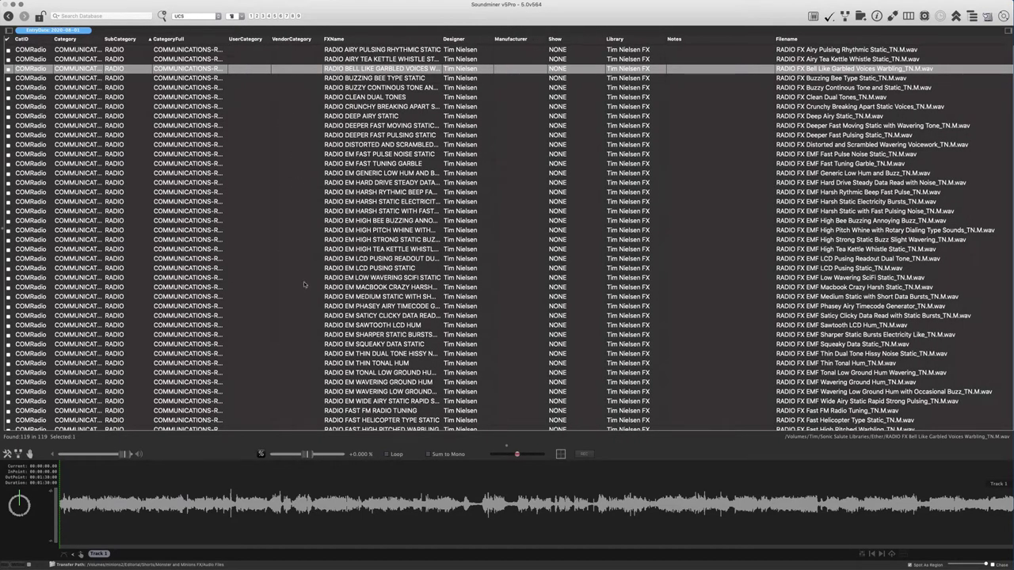
{"action": "left_click", "coordinate": [298, 155]}
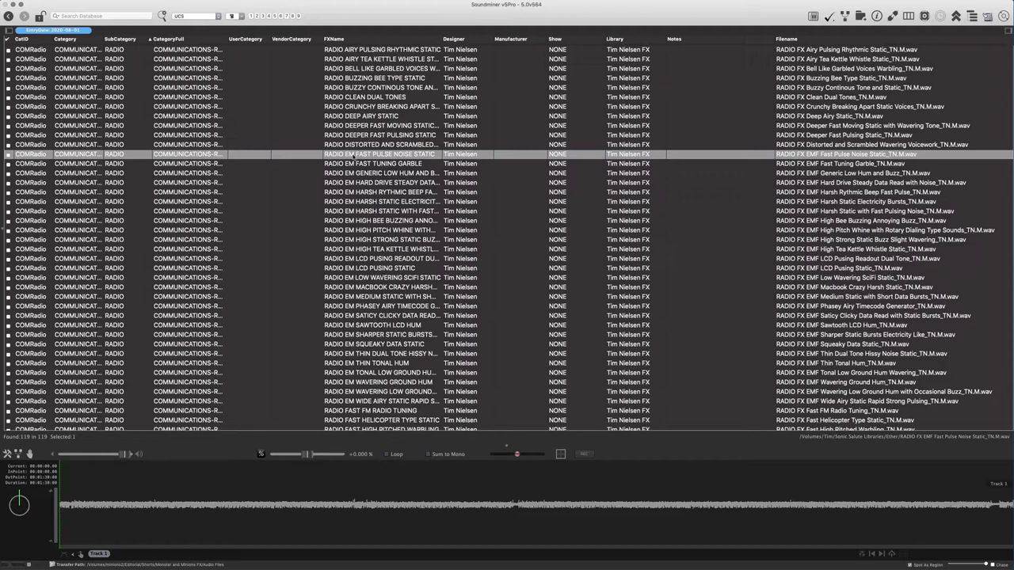
Select the 27 EM records and enter EMF as their VendorCategory
{"action": "key", "text": "Up"}
{"action": "key", "text": "Up"}
{"action": "key", "text": "Up"}
{"action": "key", "text": "Up"}
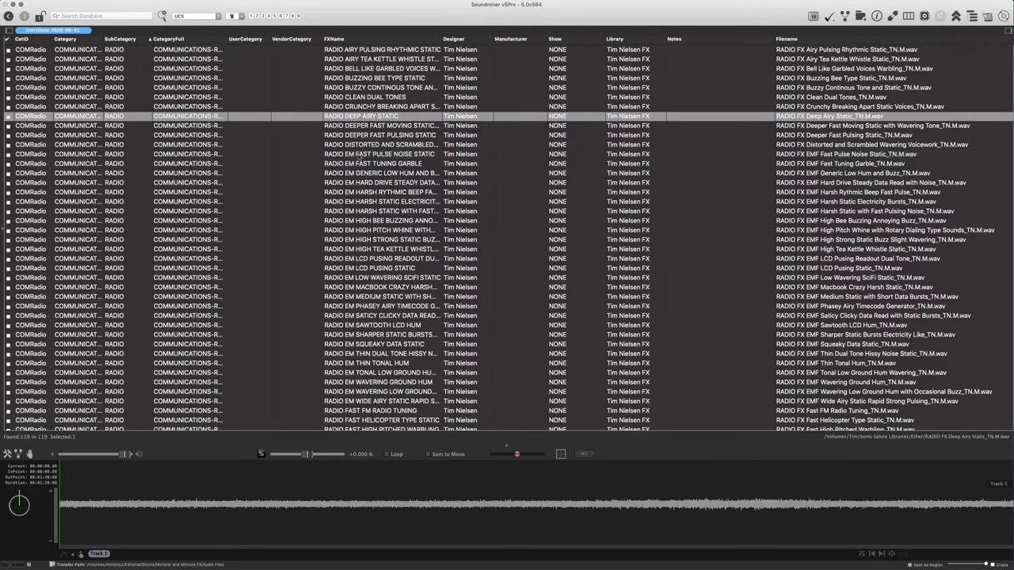
{"action": "key", "text": "Down"}
{"action": "key", "text": "Down"}
{"action": "key", "text": "Down"}
{"action": "key", "text": "Down"}
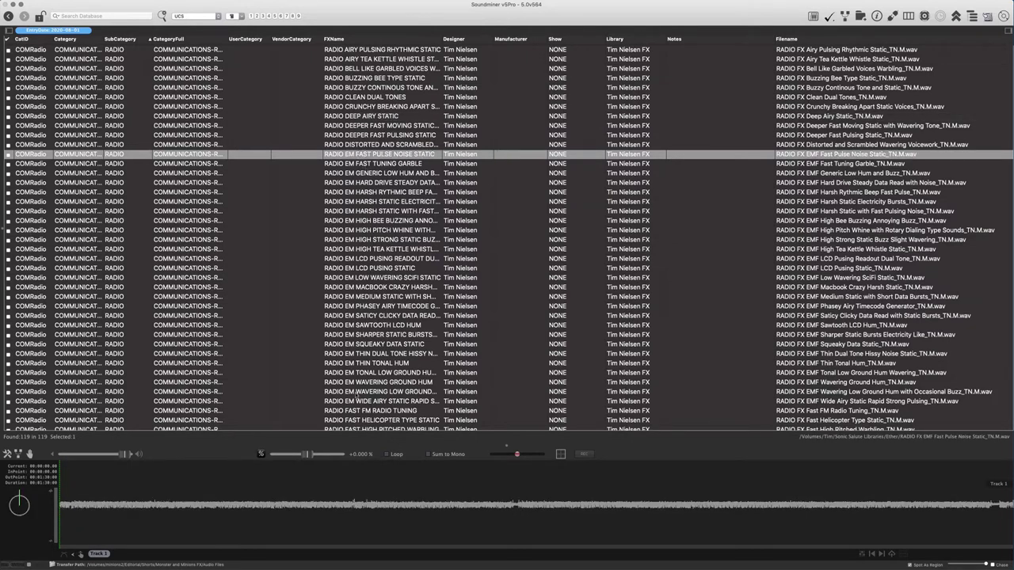
{"action": "left_click", "coordinate": [358, 402], "text": "shift"}
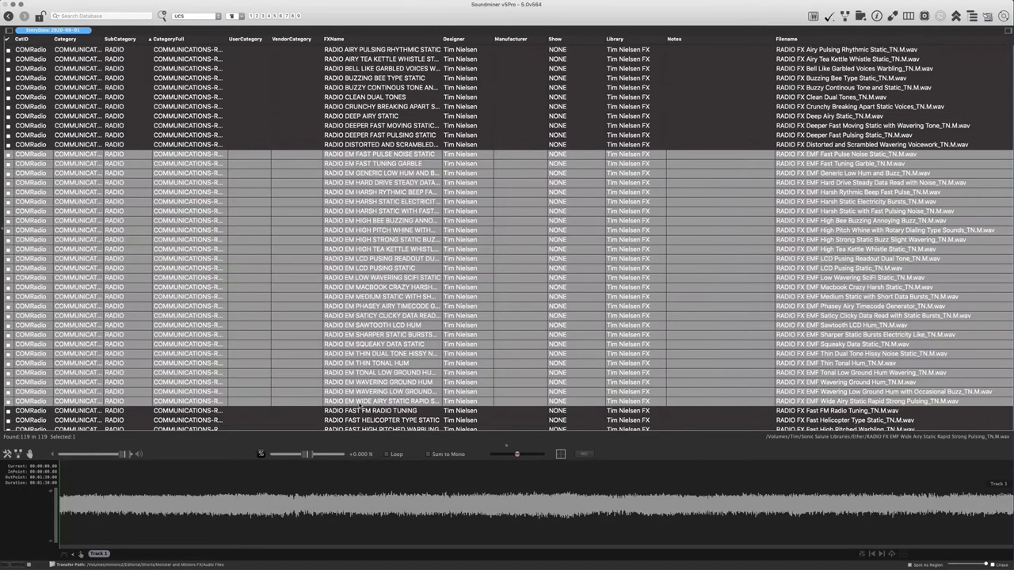
{"action": "right_click", "coordinate": [293, 156]}
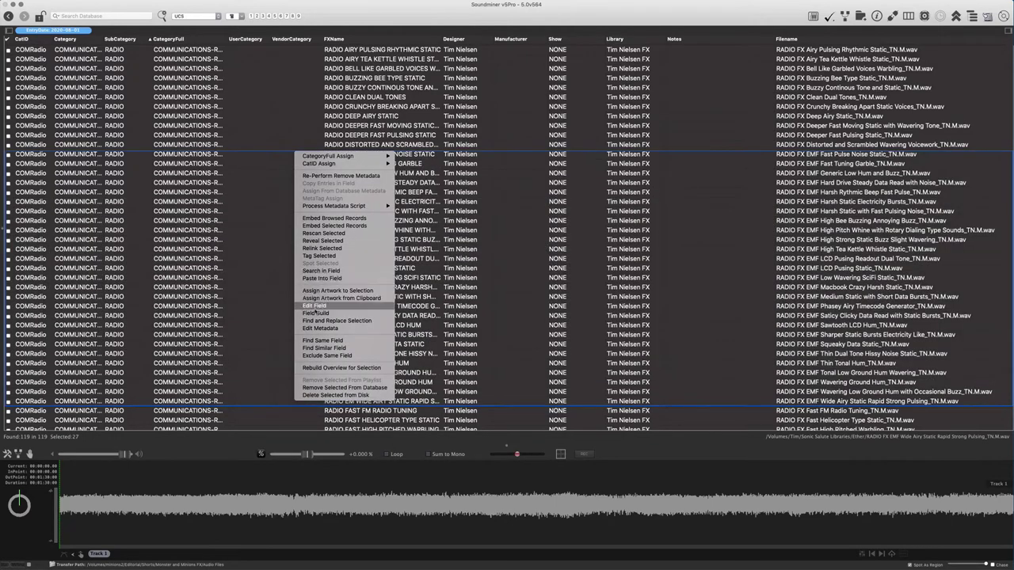
{"action": "left_click", "coordinate": [314, 307]}
{"action": "type", "text": "AMf"}
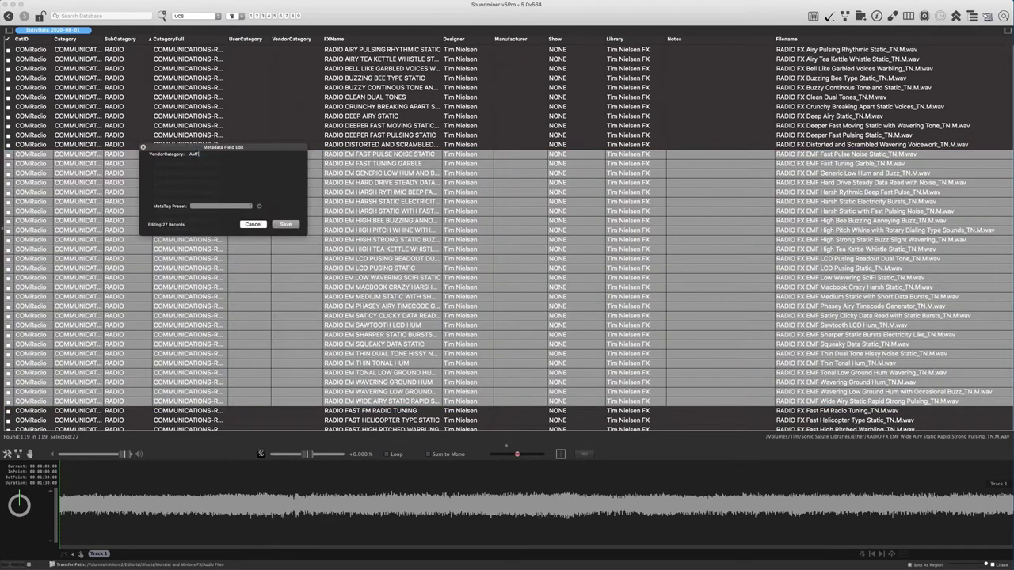
{"action": "key", "text": "BackSpace"}
{"action": "key", "text": "BackSpace"}
{"action": "type", "text": "EM"}
{"action": "key", "text": "Return"}
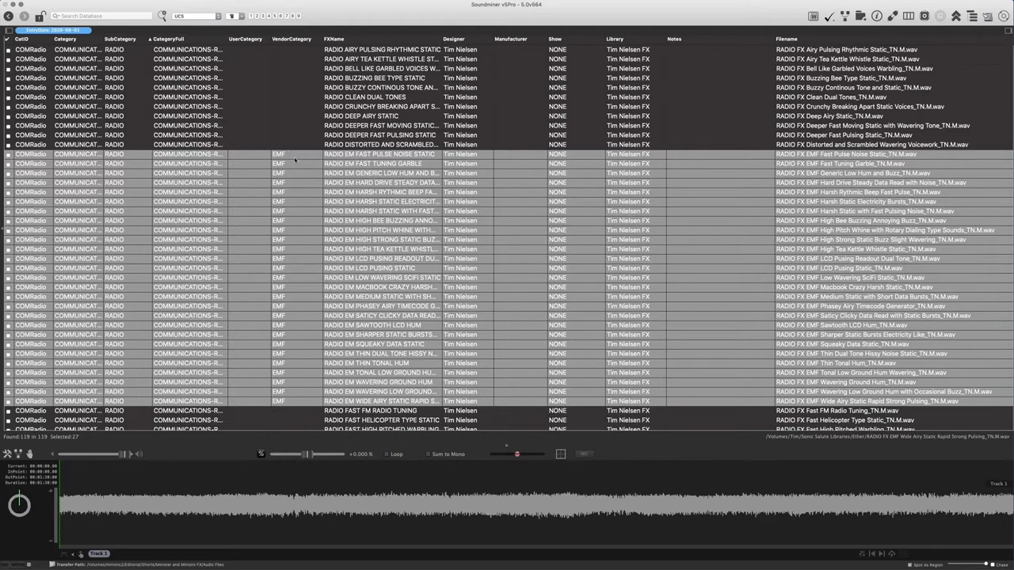
Preview the Crunchy Breaking Apart and Distorted and Scrambled records, then scroll to the VC3 rows
{"action": "left_click", "coordinate": [293, 110]}
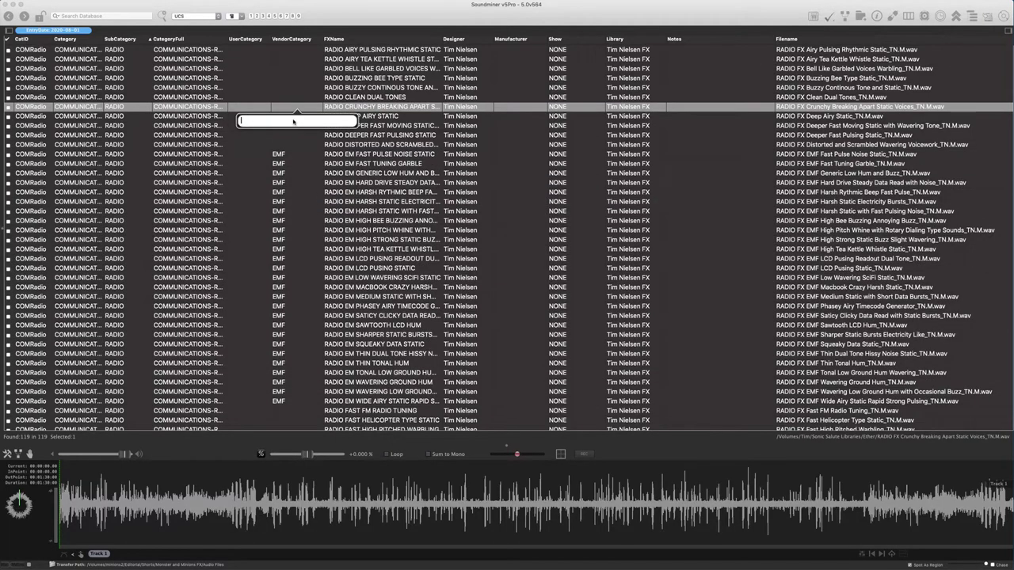
{"action": "left_click", "coordinate": [283, 144]}
{"action": "scroll", "coordinate": [315, 241], "scroll_direction": "down", "scroll_amount": 10}
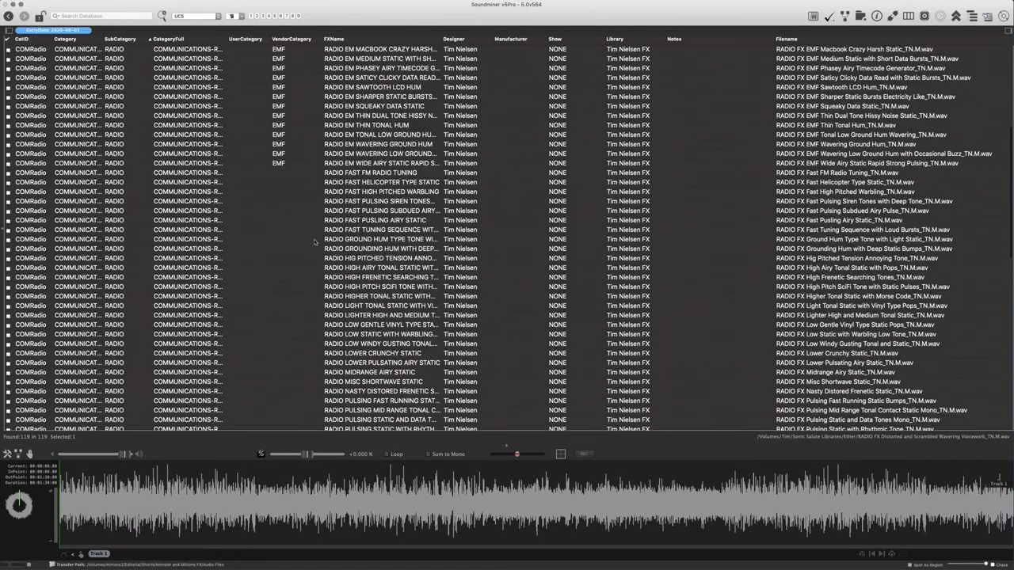
{"action": "scroll", "coordinate": [316, 242], "scroll_direction": "down", "scroll_amount": 15}
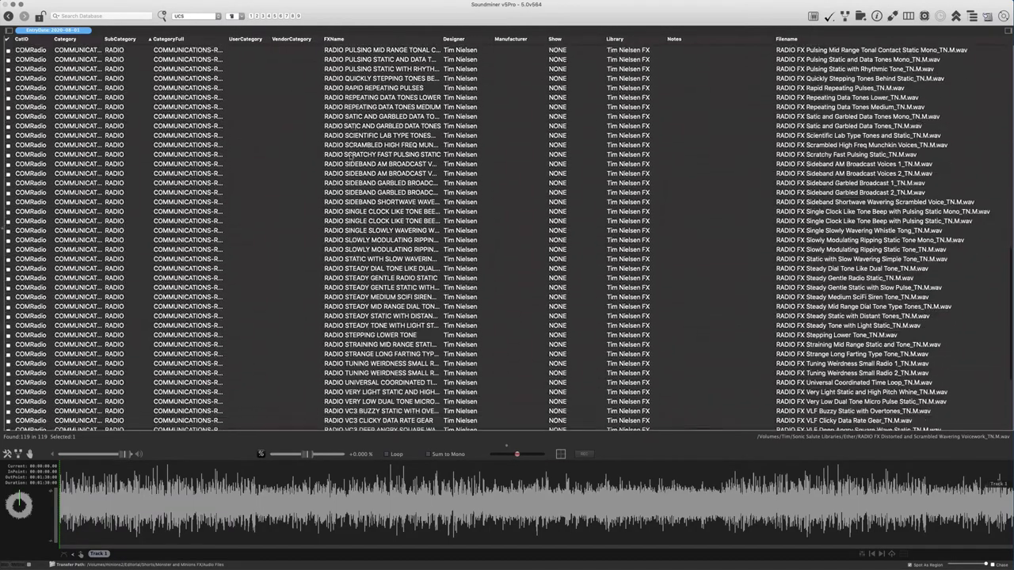
{"action": "scroll", "coordinate": [351, 198], "scroll_direction": "down", "scroll_amount": 6}
Select the 16 VC3 records, from VC3 Buzzy Static onward, and save EMF as their VendorCategory
{"action": "left_click", "coordinate": [353, 263]}
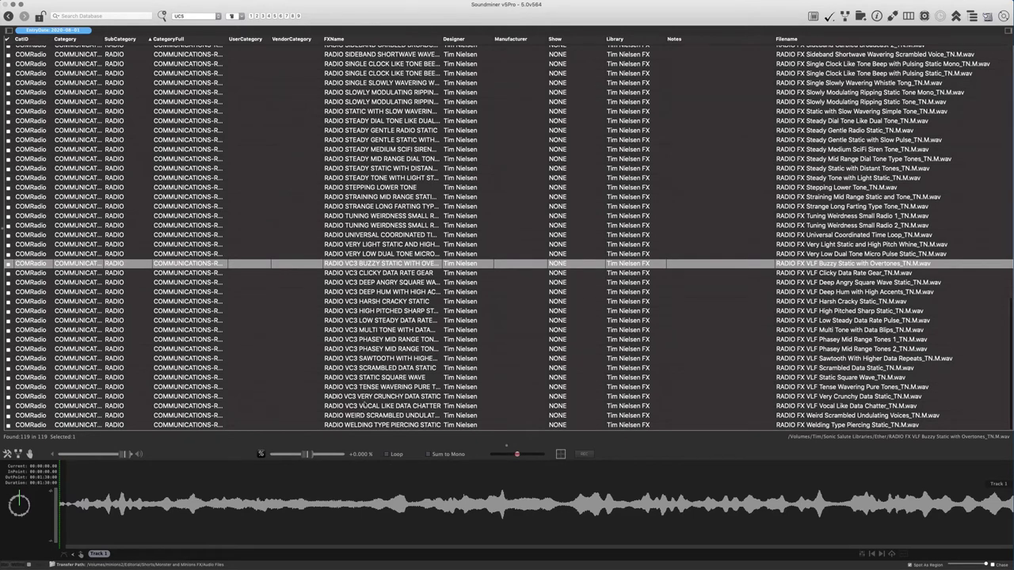
{"action": "left_click", "coordinate": [363, 406], "text": "shift"}
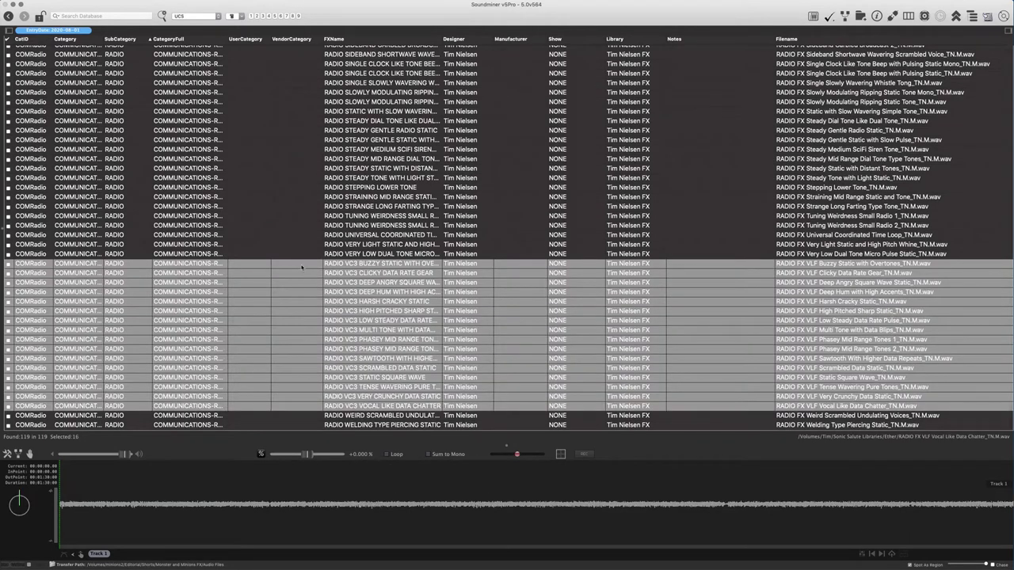
{"action": "right_click", "coordinate": [304, 263]}
{"action": "left_click", "coordinate": [332, 415]}
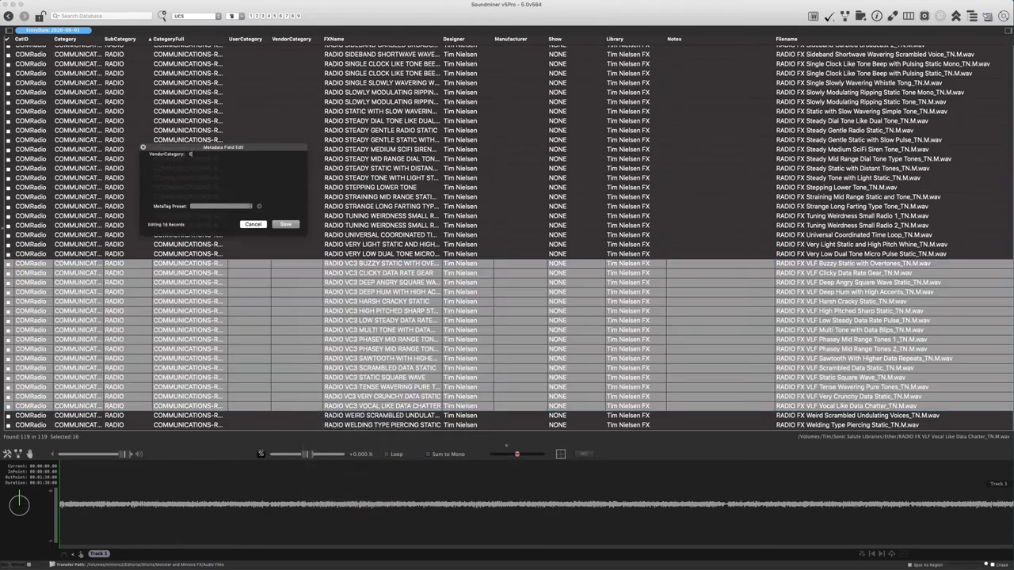
{"action": "key", "text": "Return"}
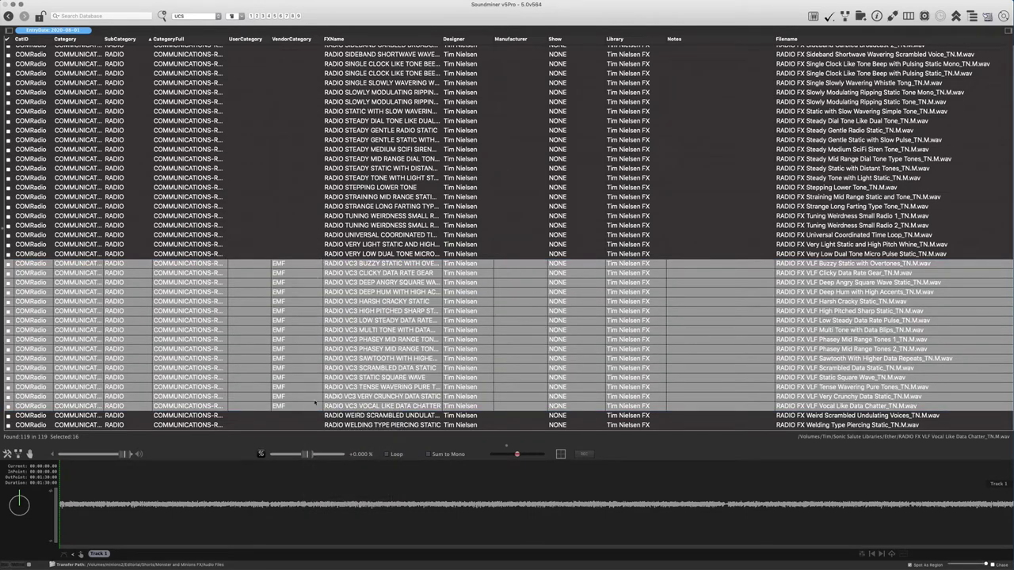
{"action": "scroll", "coordinate": [297, 246], "scroll_direction": "up", "scroll_amount": 10}
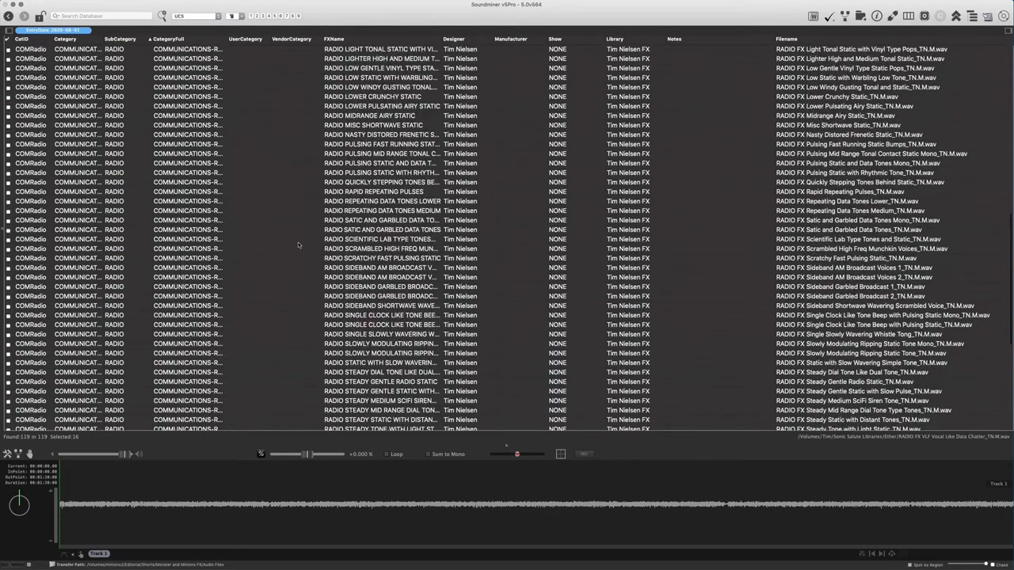
{"action": "scroll", "coordinate": [298, 242], "scroll_direction": "up", "scroll_amount": 15}
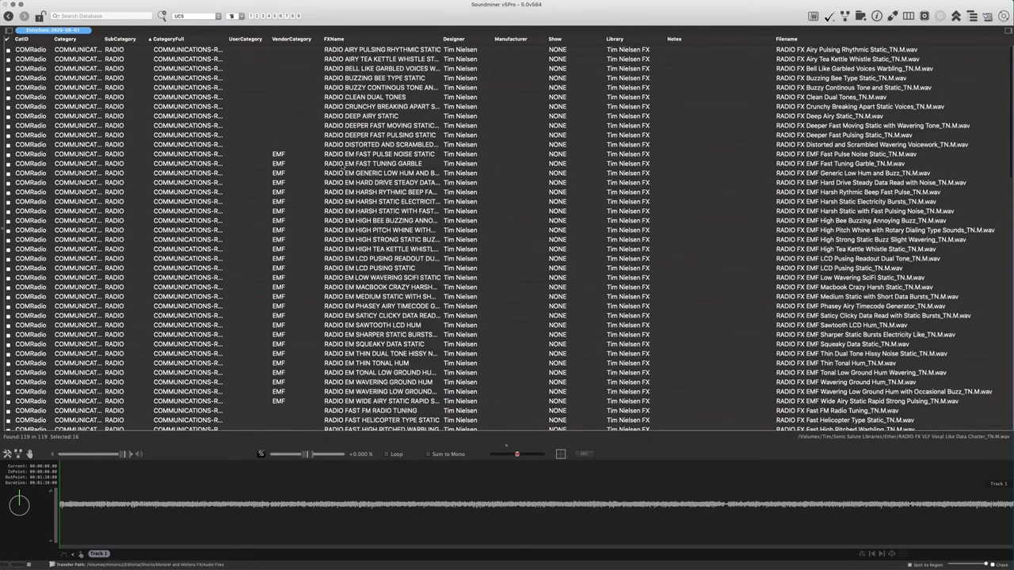
{"action": "left_click", "coordinate": [306, 146]}
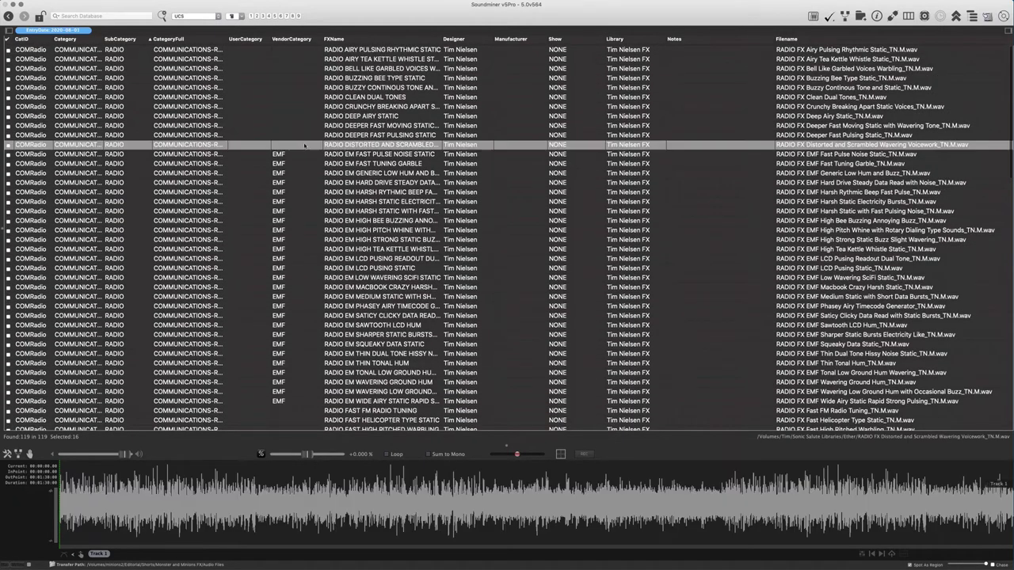
{"action": "left_click", "coordinate": [313, 51], "text": "shift"}
{"action": "double_click", "coordinate": [313, 51]}
{"action": "type", "text": "NON"}
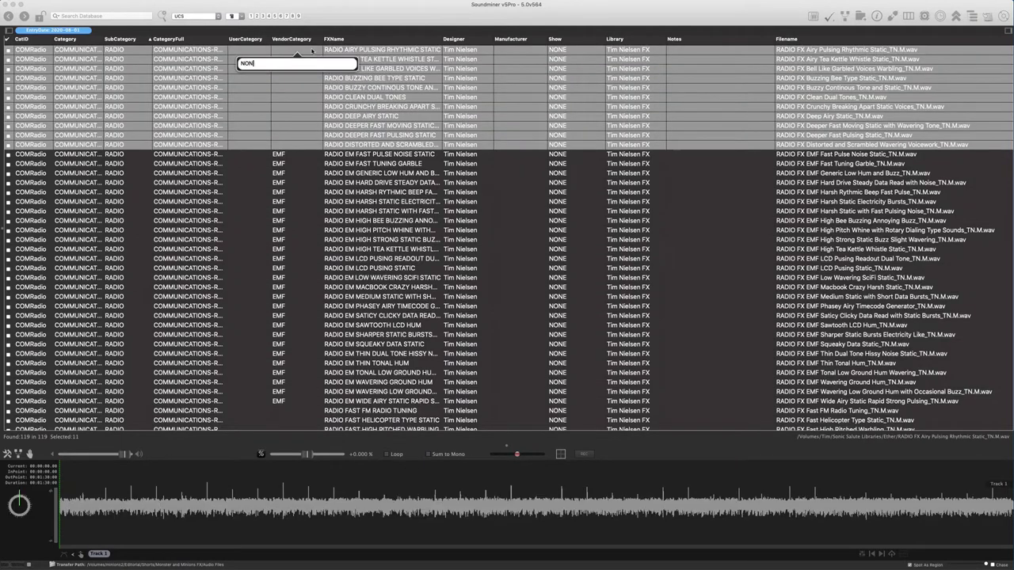
{"action": "type", "text": " EMF"}
{"action": "key", "text": "Return"}
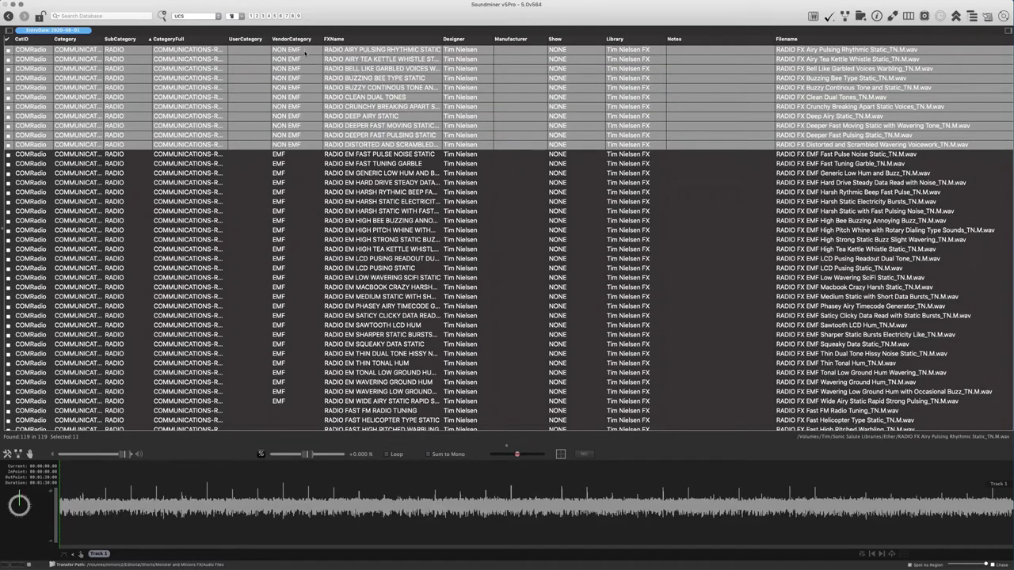
{"action": "key", "text": "super+z"}
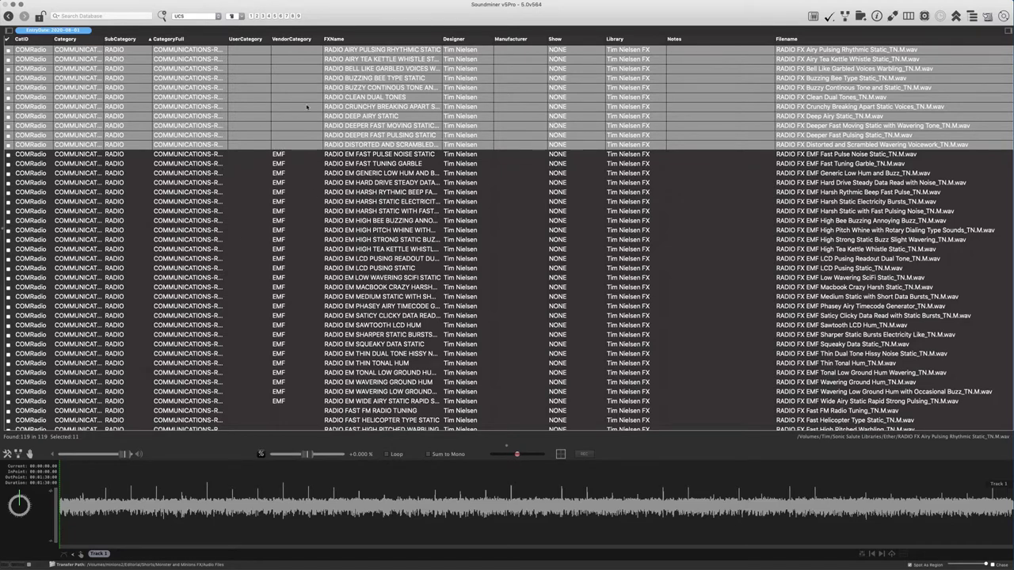
{"action": "double_click", "coordinate": [301, 48]}
{"action": "type", "text": "GENERAL"}
{"action": "key", "text": "Return"}
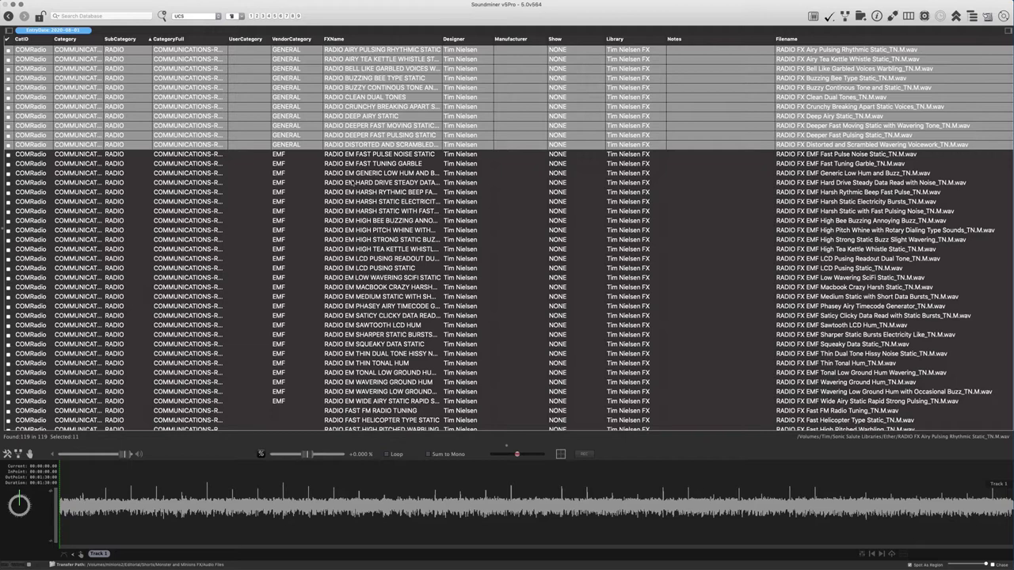
{"action": "key", "text": "super+z"}
{"action": "left_click", "coordinate": [308, 156]}
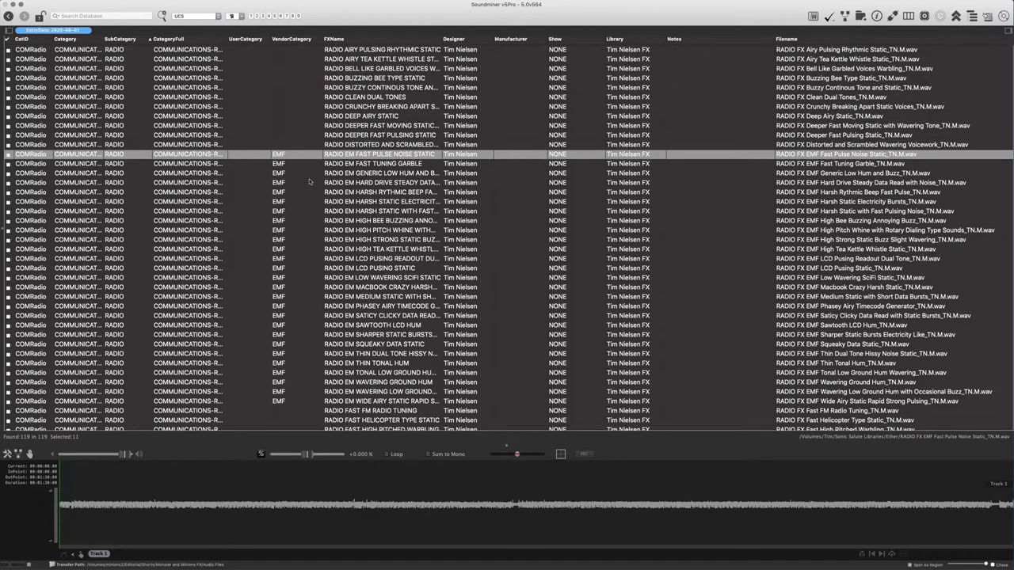
{"action": "left_click", "coordinate": [302, 402], "text": "shift"}
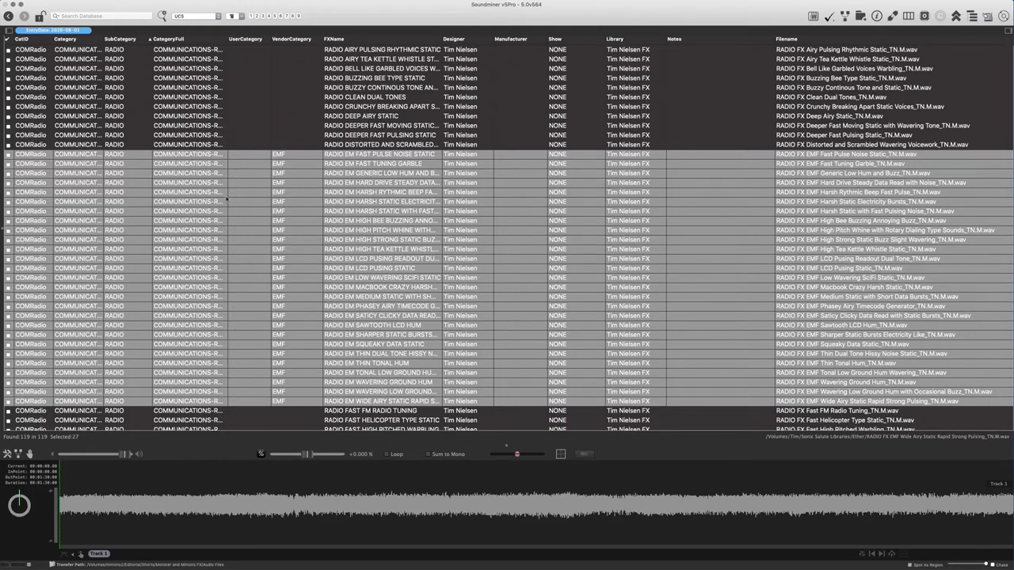
{"action": "left_click", "coordinate": [379, 117]}
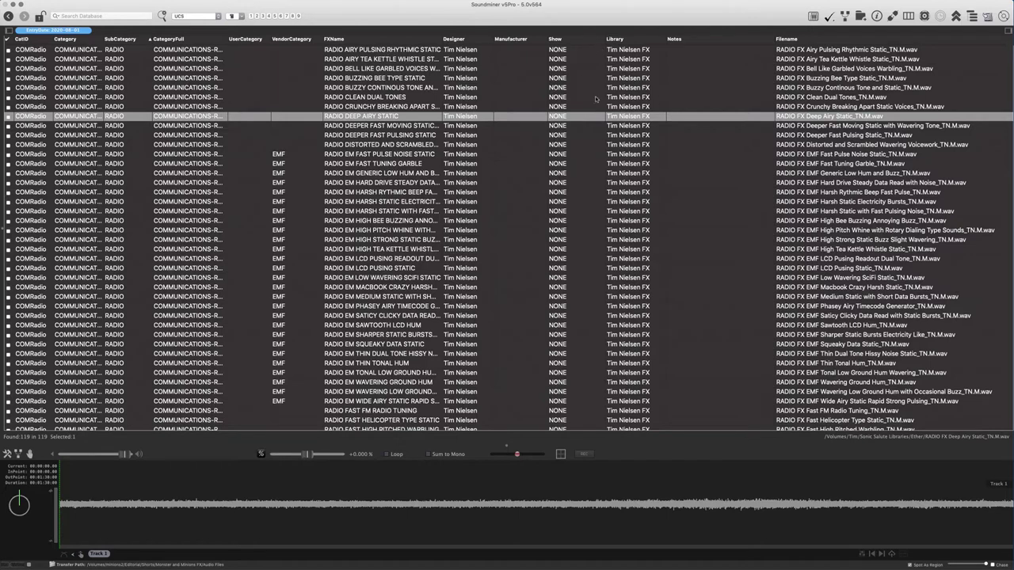
Select all 119 records and set their Library to Ether
{"action": "left_click", "coordinate": [631, 125]}
{"action": "key", "text": "super+a"}
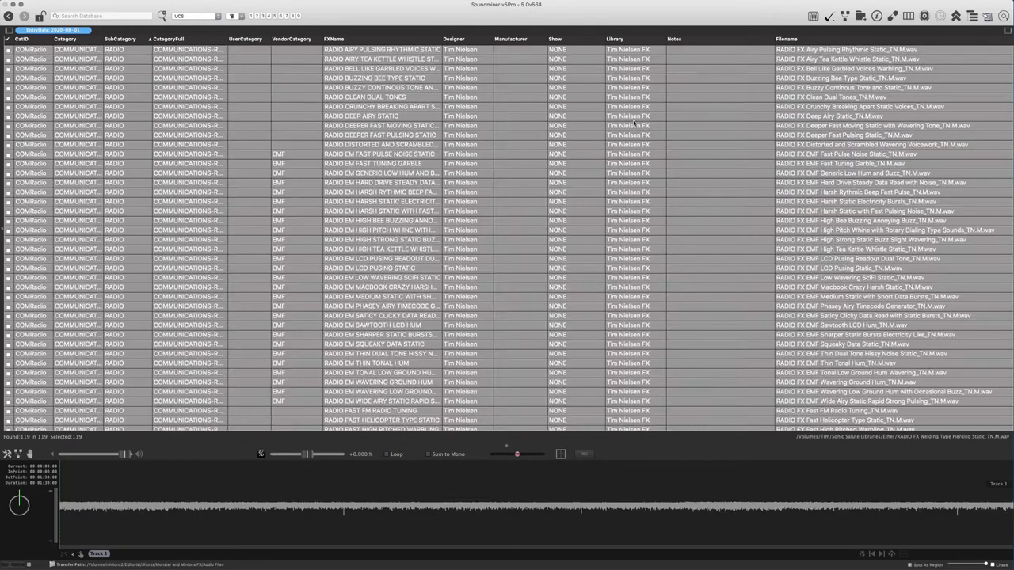
{"action": "double_click", "coordinate": [634, 124]}
{"action": "type", "text": "Ether"}
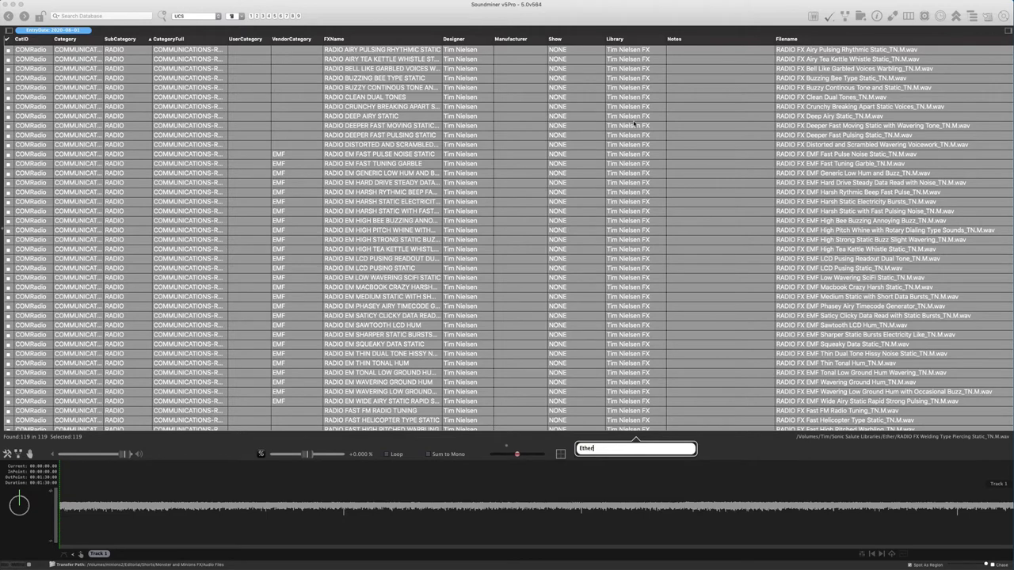
{"action": "key", "text": "Return"}
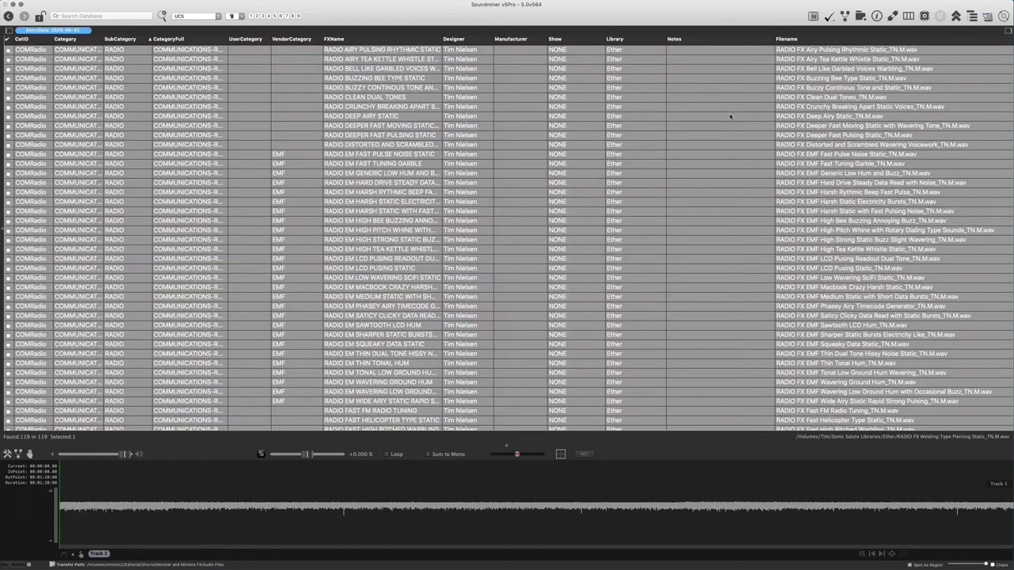
{"action": "type", "text": "Co"}
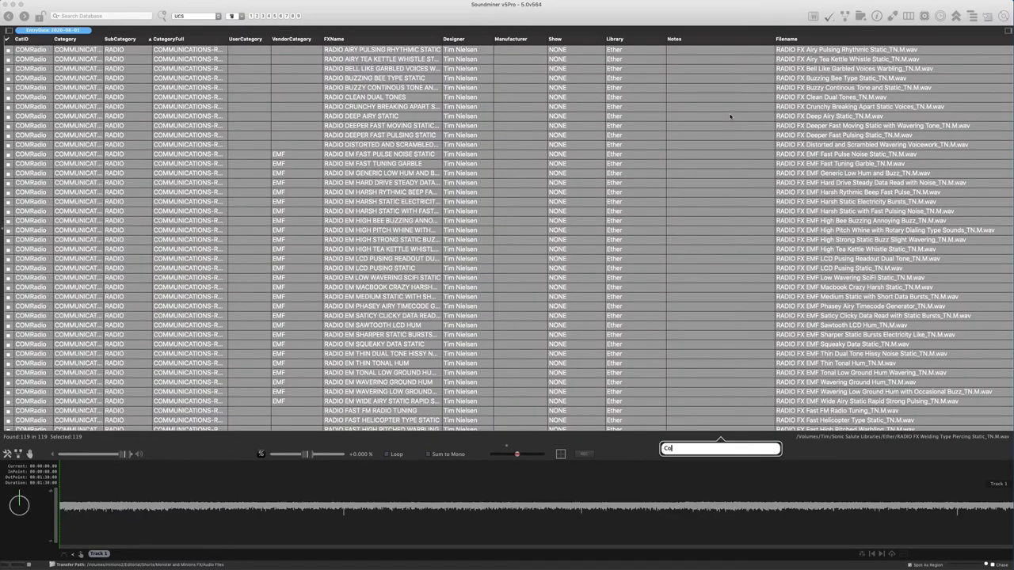
{"action": "type", "text": "pyright Tim Nielsen"}
{"action": "key", "text": "Return"}
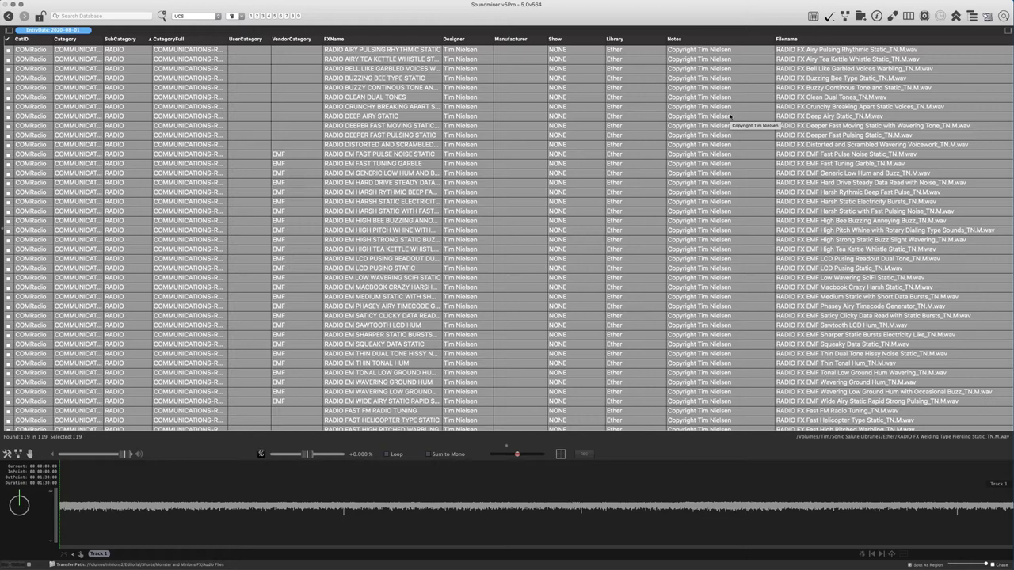
{"action": "key", "text": "super+z"}
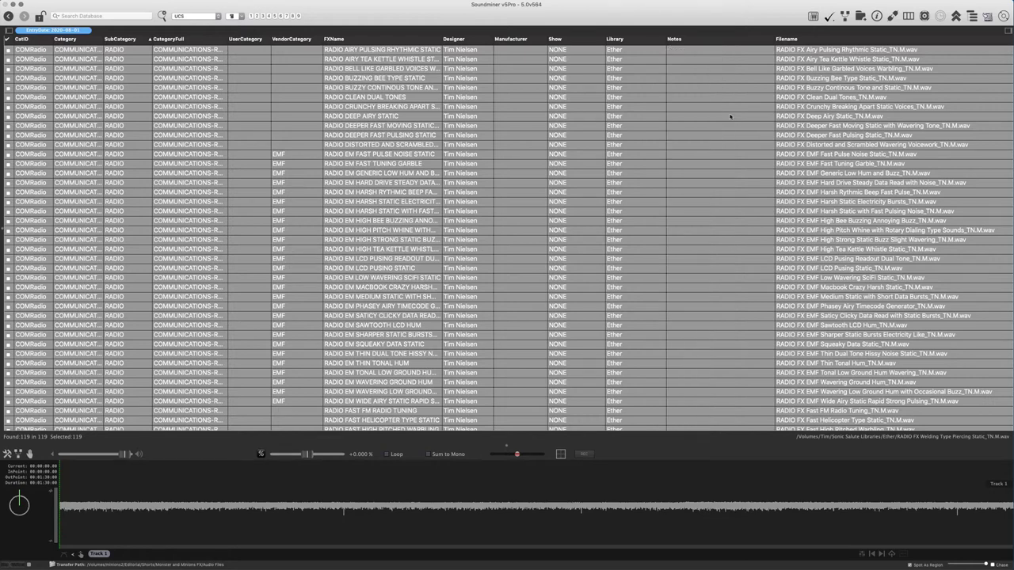
Fill the Manufacturer field of all 119 records with the designer's name
{"action": "left_click", "coordinate": [513, 53]}
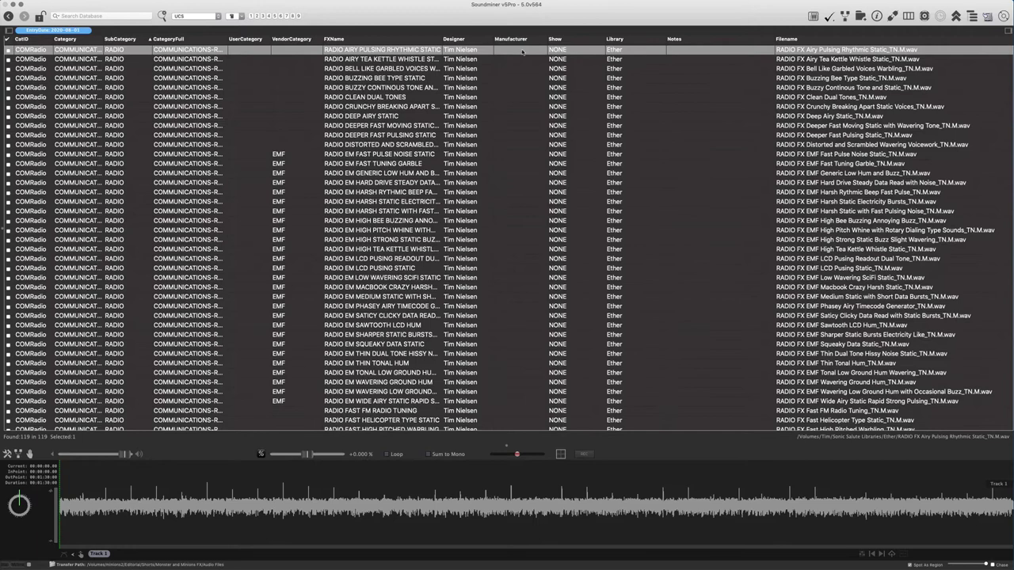
{"action": "key", "text": "super+a"}
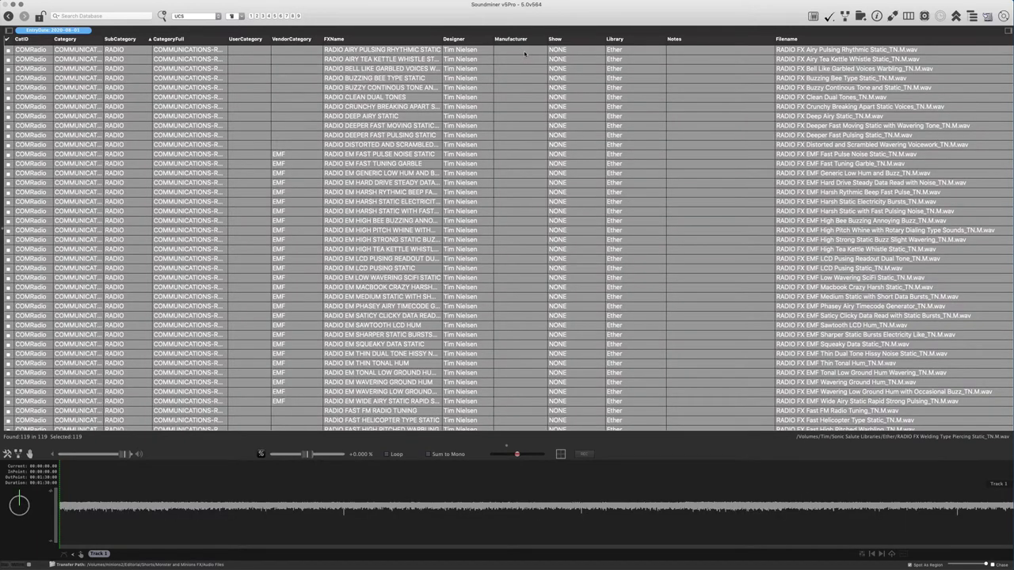
{"action": "type", "text": "Tim Ni"}
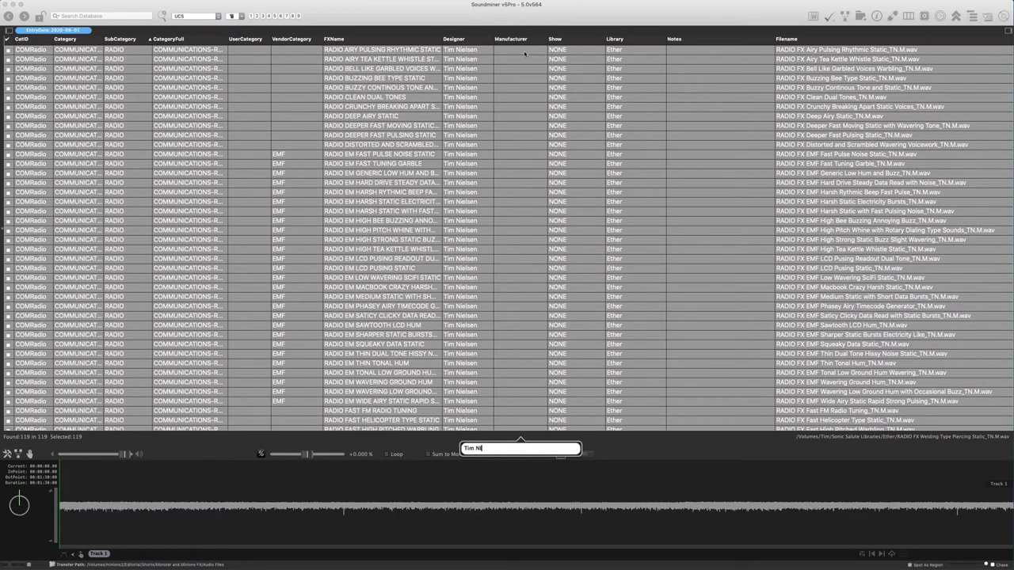
{"action": "type", "text": "elsen"}
{"action": "key", "text": "Return"}
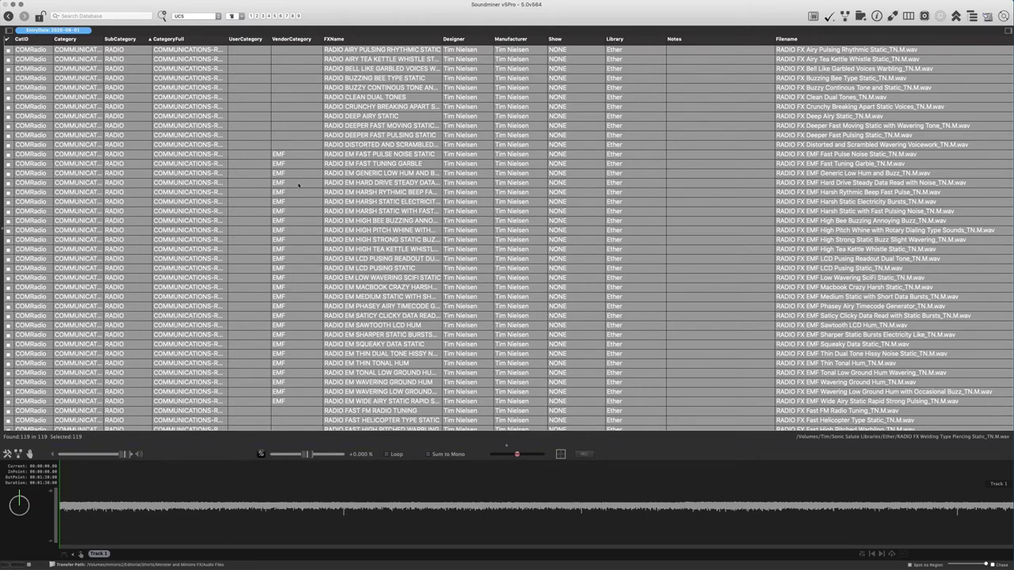
Change every record's Show value from NONE to None
{"action": "left_click", "coordinate": [576, 68]}
{"action": "key", "text": "super+a"}
{"action": "type", "text": "None"}
{"action": "key", "text": "Return"}
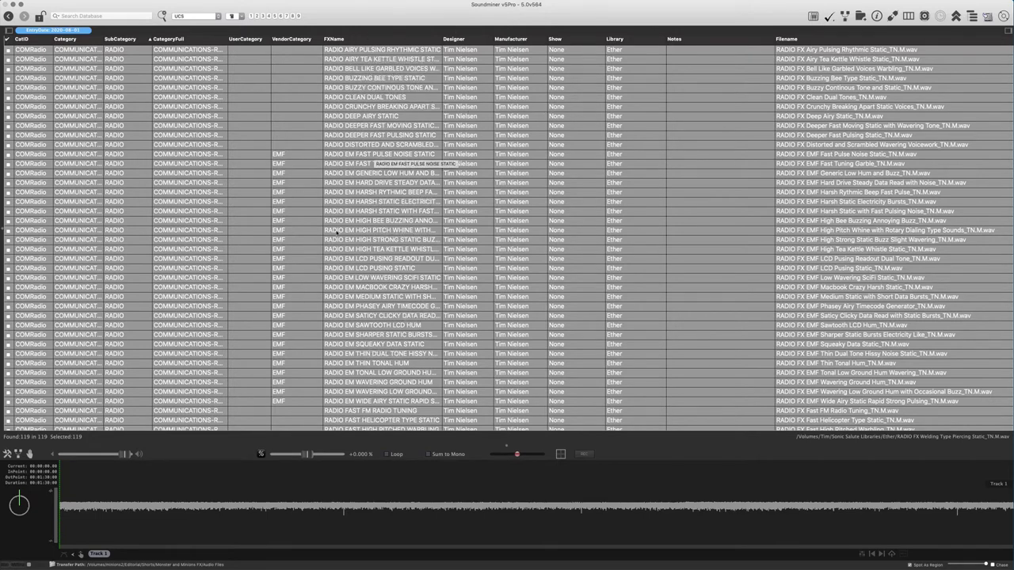
Build and run a Change Case workflow setting FXName to TITLECASE for all records
{"action": "key", "text": "super+shift+w"}
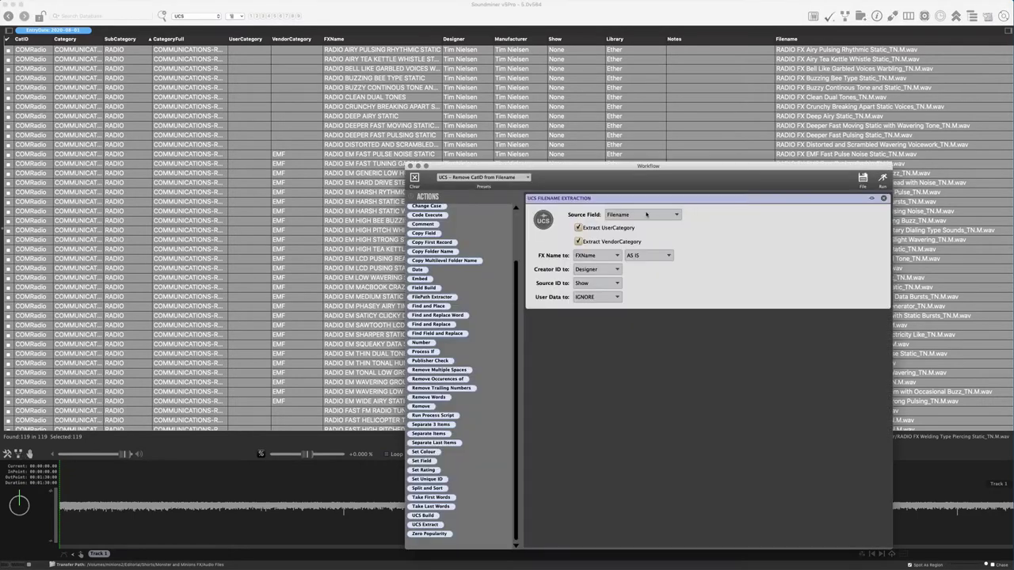
{"action": "left_click", "coordinate": [414, 178]}
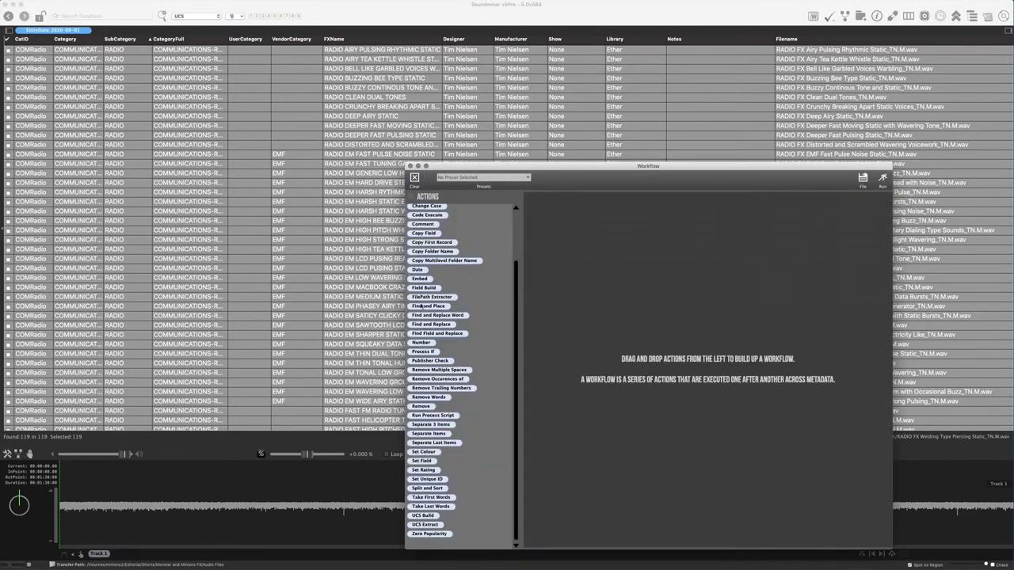
{"action": "scroll", "coordinate": [434, 245], "scroll_direction": "up", "scroll_amount": 3}
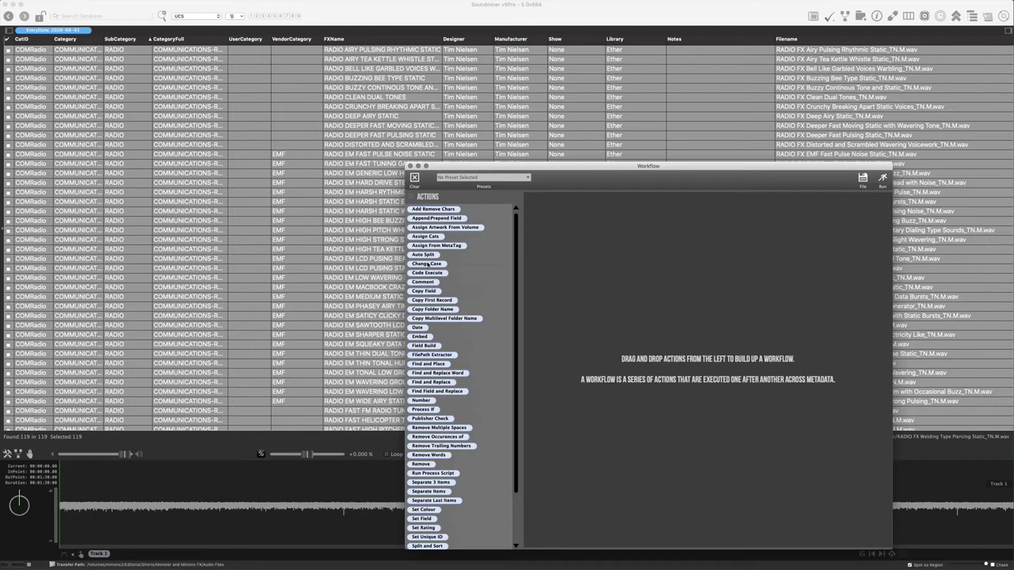
{"action": "left_click_drag", "start_coordinate": [426, 263], "coordinate": [583, 269]}
{"action": "left_click", "coordinate": [615, 215]}
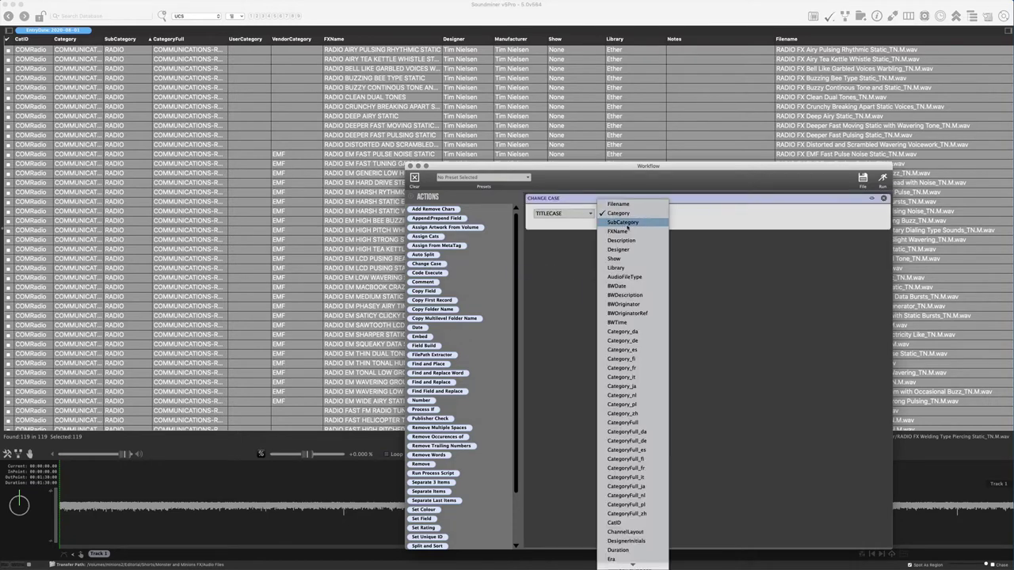
{"action": "left_click", "coordinate": [622, 220]}
{"action": "left_click", "coordinate": [883, 179]}
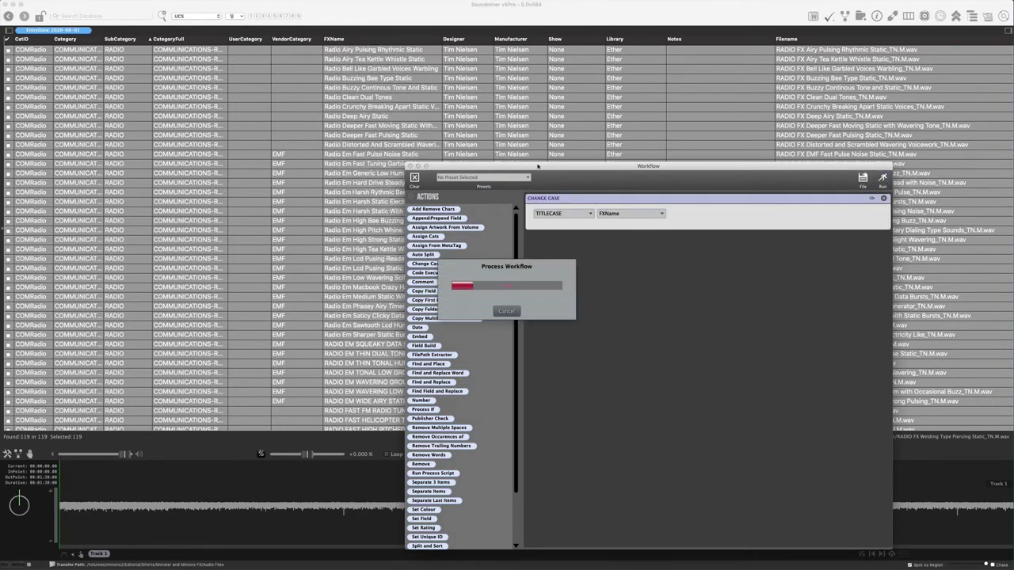
{"action": "left_click_drag", "start_coordinate": [493, 166], "coordinate": [576, 120]}
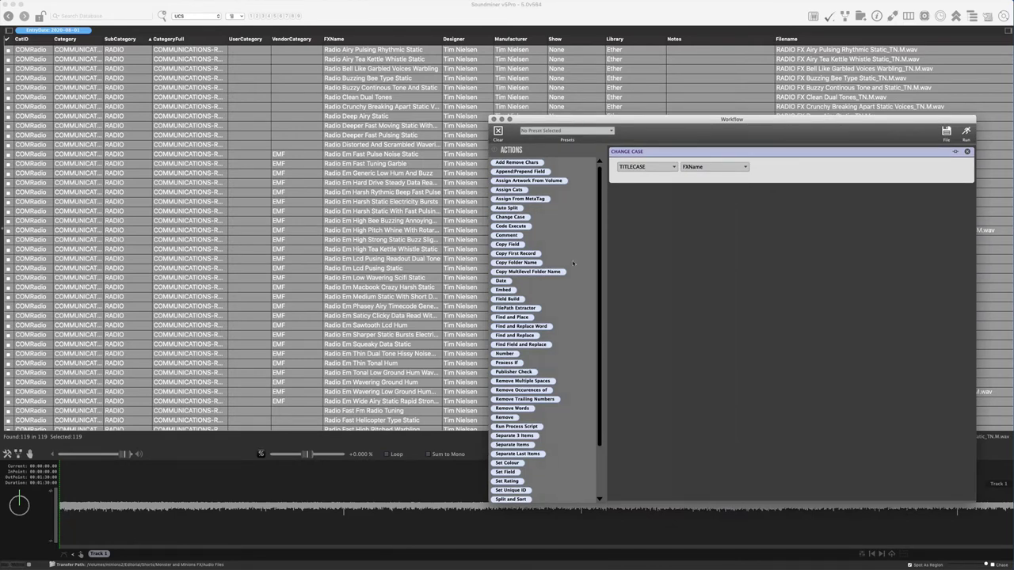
Add a FXName find-and-replace step turning Em into EMF, bypass title case, and run it
{"action": "left_click", "coordinate": [514, 335]}
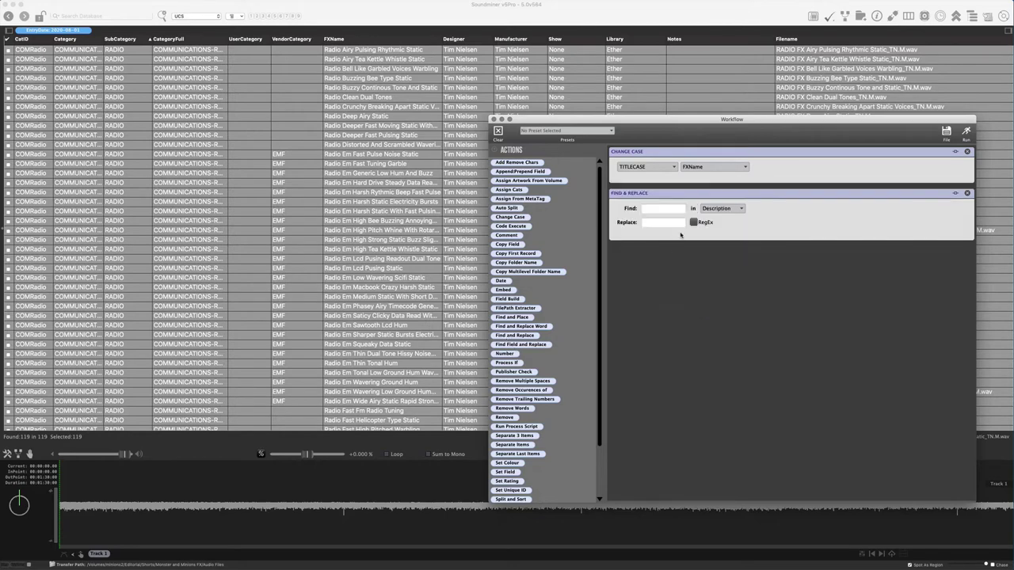
{"action": "left_click", "coordinate": [696, 209]}
{"action": "left_click", "coordinate": [736, 199]}
{"action": "left_click", "coordinate": [673, 207]}
{"action": "type", "text": "Em"}
{"action": "key", "text": "Tab"}
{"action": "type", "text": "EMF"}
{"action": "left_click", "coordinate": [956, 151]}
{"action": "left_click", "coordinate": [967, 131]}
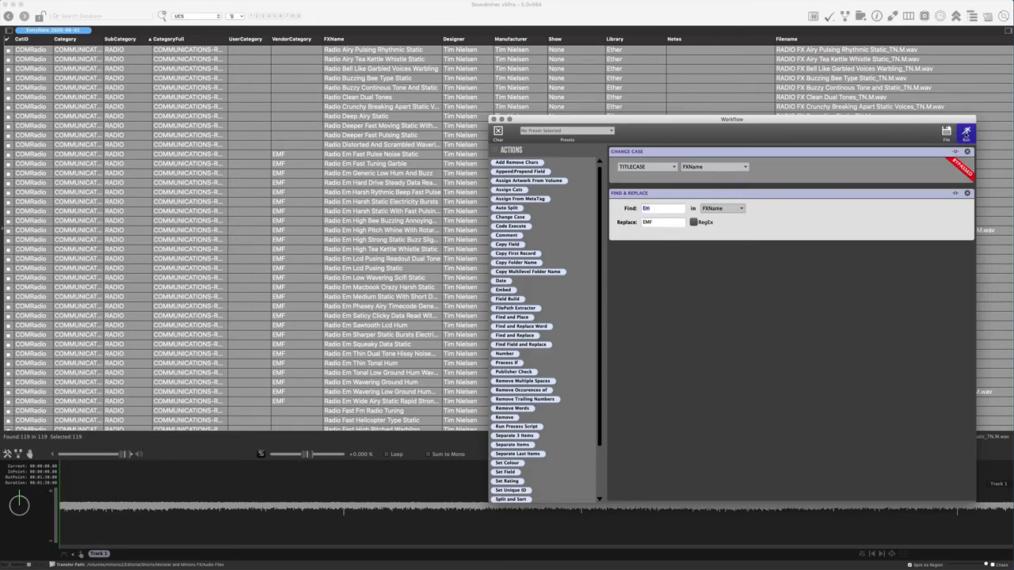
Change the replacement to Vc3 → VC3, run it again, and close the workflow builder
{"action": "scroll", "coordinate": [363, 306], "scroll_direction": "down", "scroll_amount": 15}
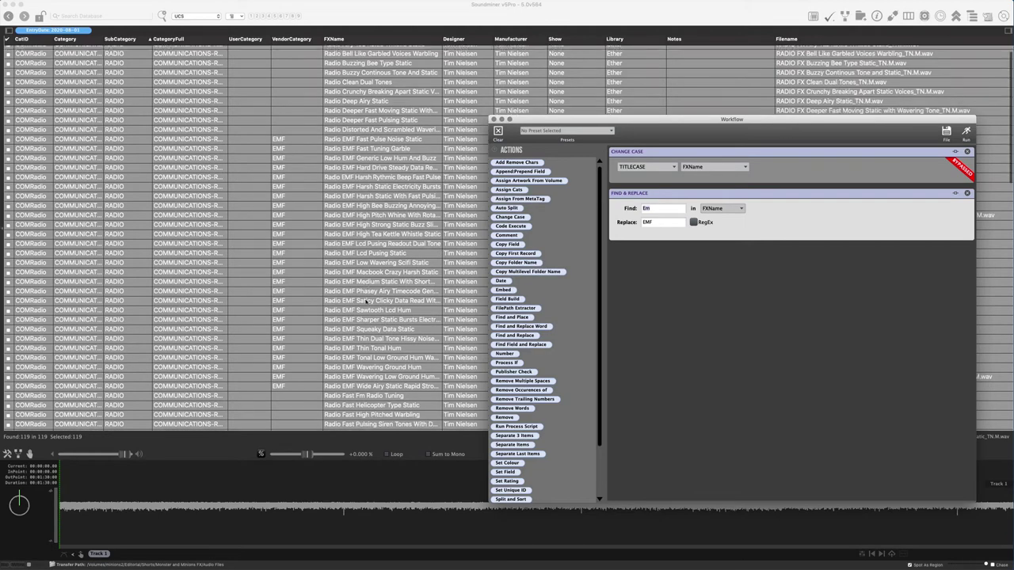
{"action": "scroll", "coordinate": [363, 308], "scroll_direction": "down", "scroll_amount": 5}
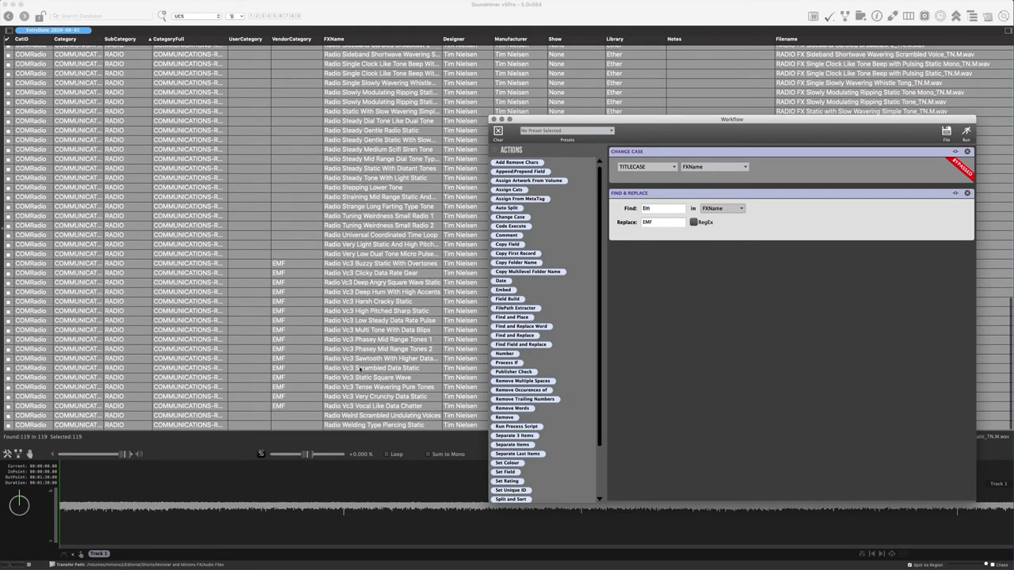
{"action": "double_click", "coordinate": [653, 209]}
{"action": "type", "text": "Vc3"}
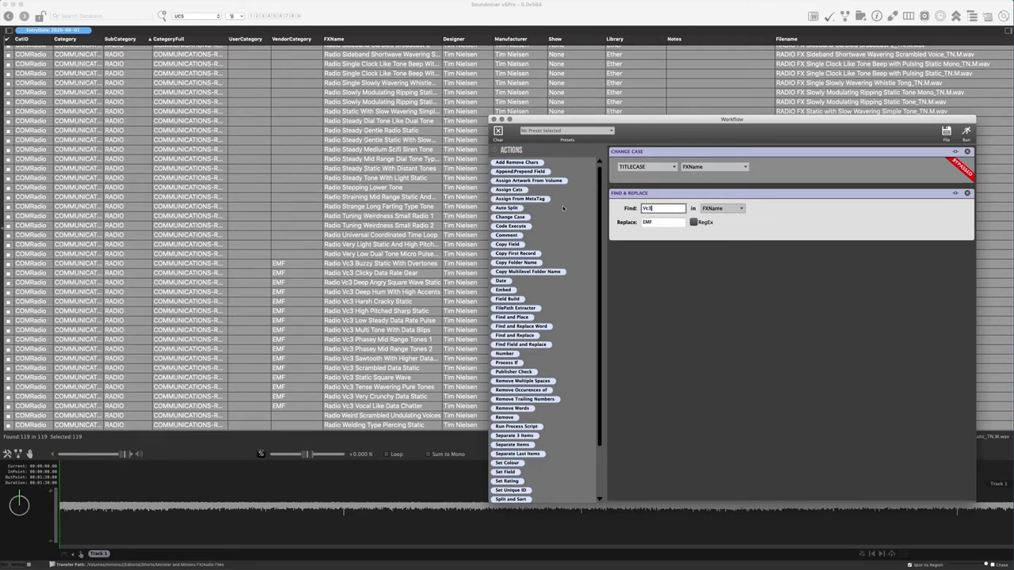
{"action": "key", "text": "Tab"}
{"action": "type", "text": "VC3"}
{"action": "left_click", "coordinate": [966, 132]}
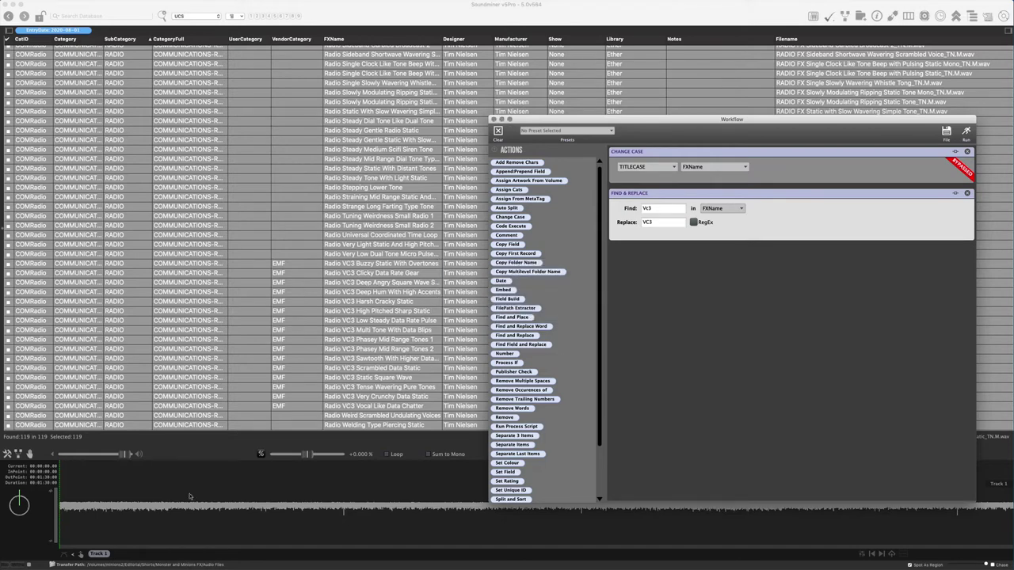
{"action": "left_click", "coordinate": [493, 119]}
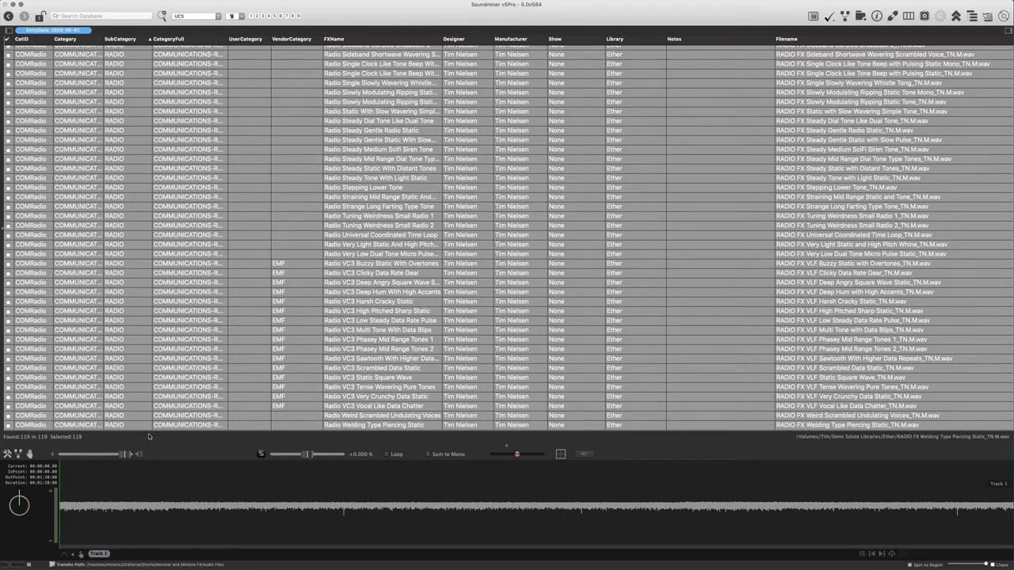
Clear the workflow and add a UCS Filename Build step with Include UserCategory unchecked
{"action": "left_click", "coordinate": [16, 457]}
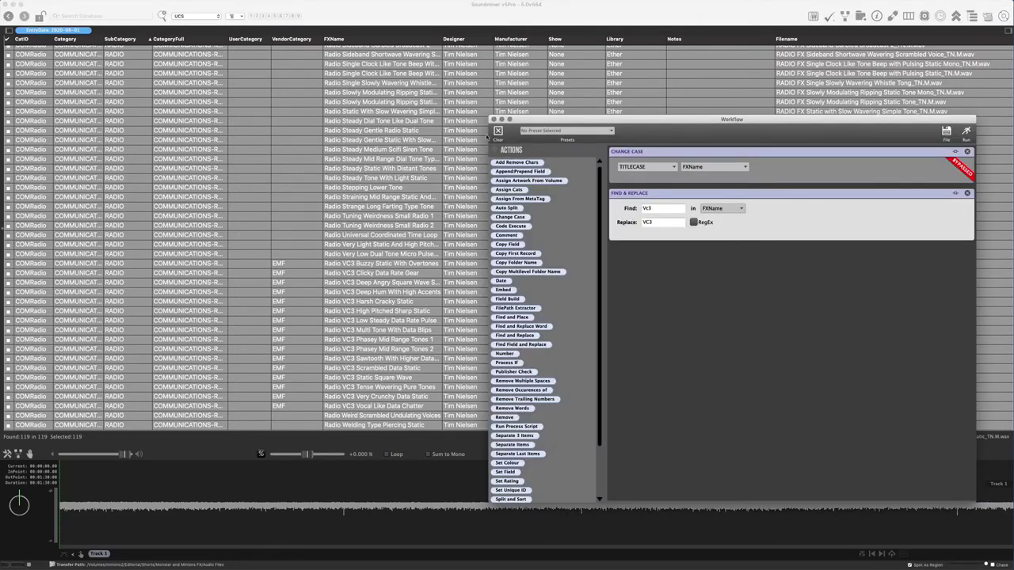
{"action": "left_click", "coordinate": [497, 132]}
{"action": "scroll", "coordinate": [545, 408], "scroll_direction": "down", "scroll_amount": 2}
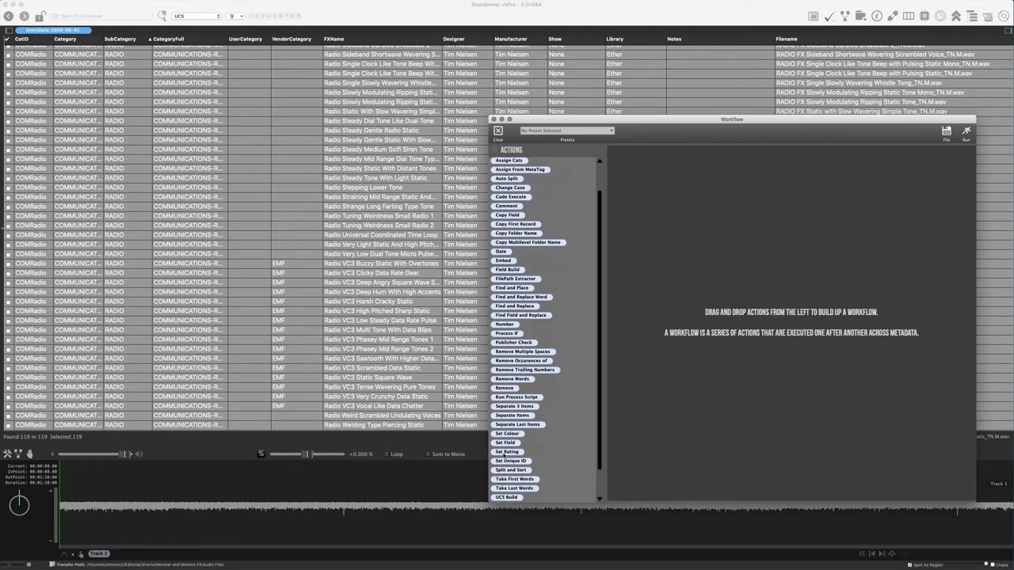
{"action": "scroll", "coordinate": [507, 481], "scroll_direction": "down", "scroll_amount": 1}
{"action": "left_click_drag", "start_coordinate": [506, 469], "coordinate": [725, 433]}
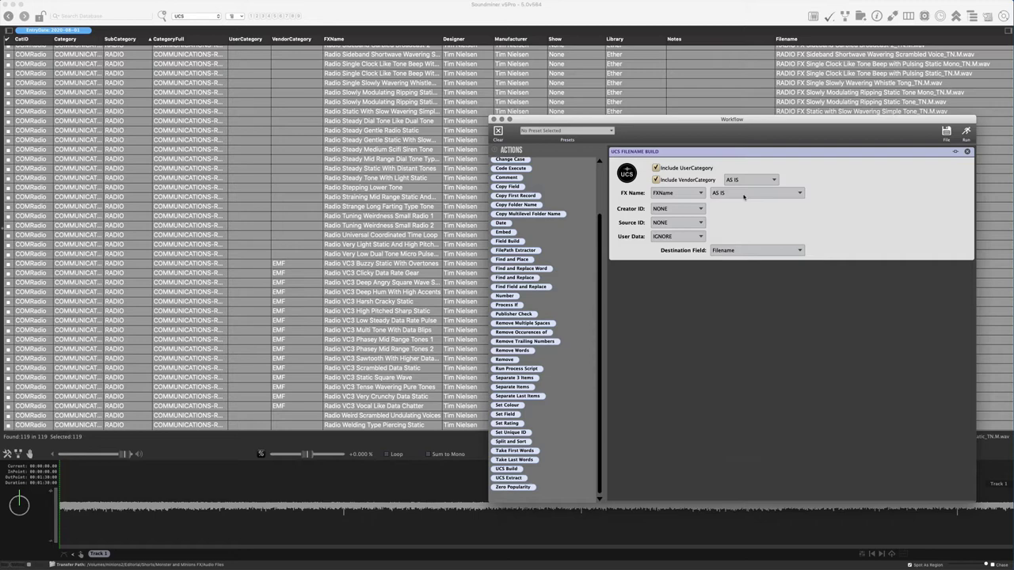
{"action": "left_click", "coordinate": [656, 168]}
Review the case options, leaving the VendorCategory case set to AS IS
{"action": "scroll", "coordinate": [247, 174], "scroll_direction": "up", "scroll_amount": 15}
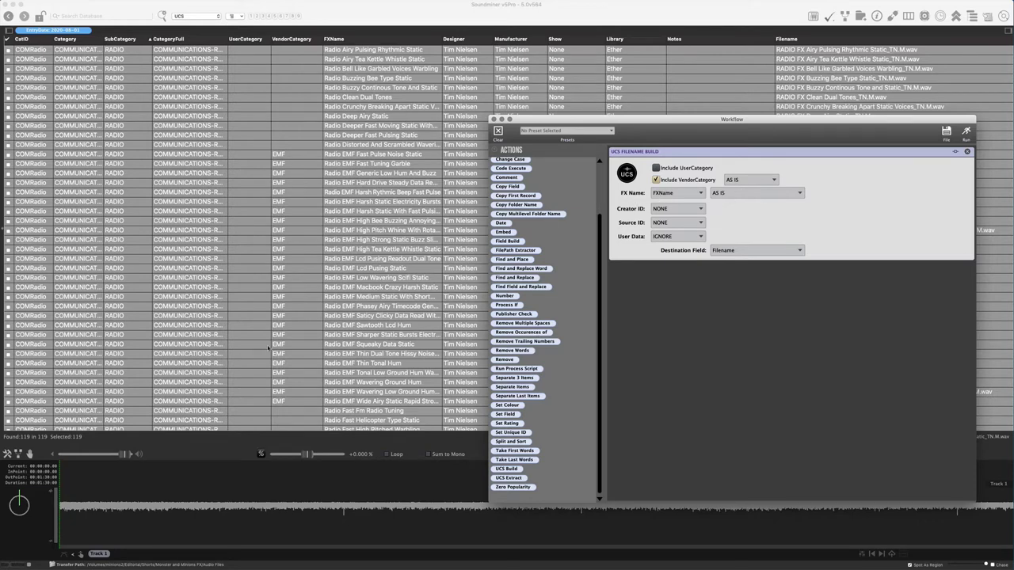
{"action": "left_click", "coordinate": [736, 185]}
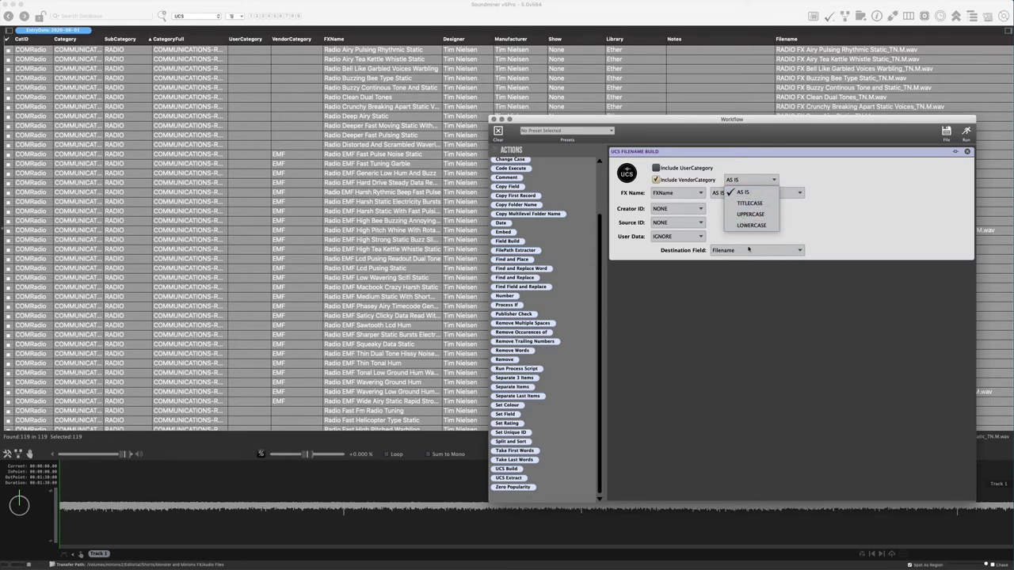
{"action": "left_click", "coordinate": [303, 225]}
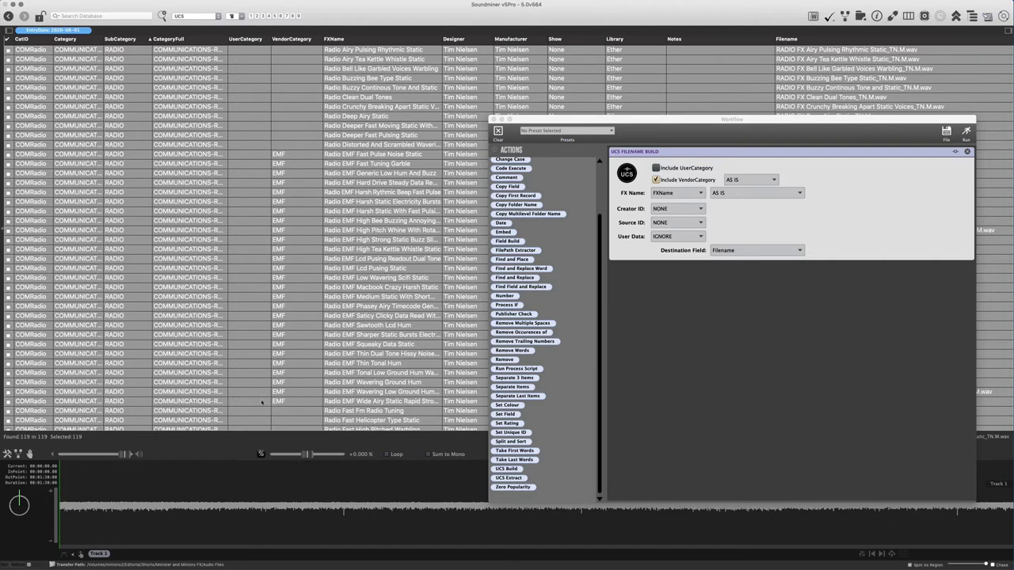
{"action": "left_click", "coordinate": [710, 194]}
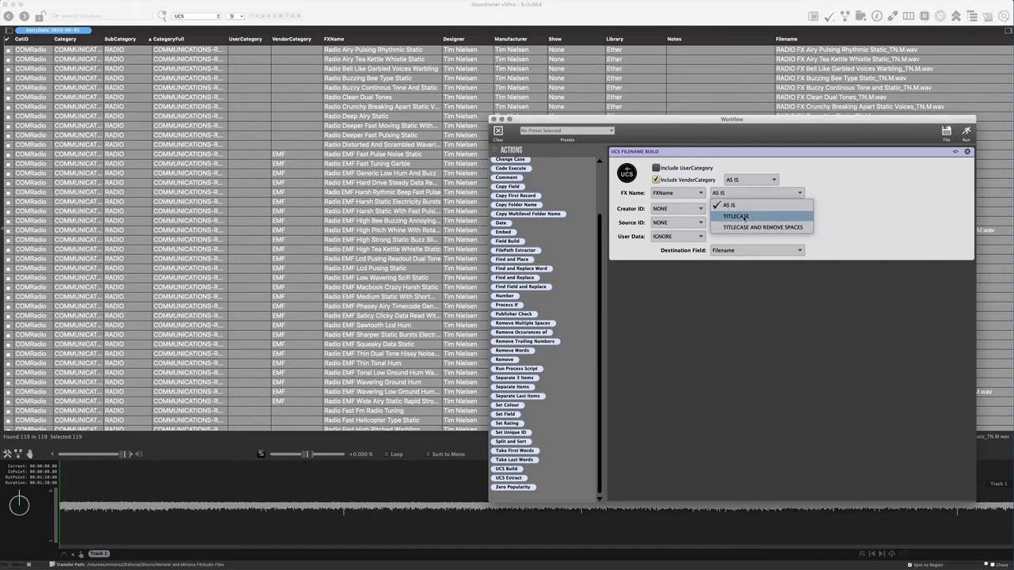
{"action": "left_click", "coordinate": [766, 178]}
{"action": "left_click", "coordinate": [767, 177]}
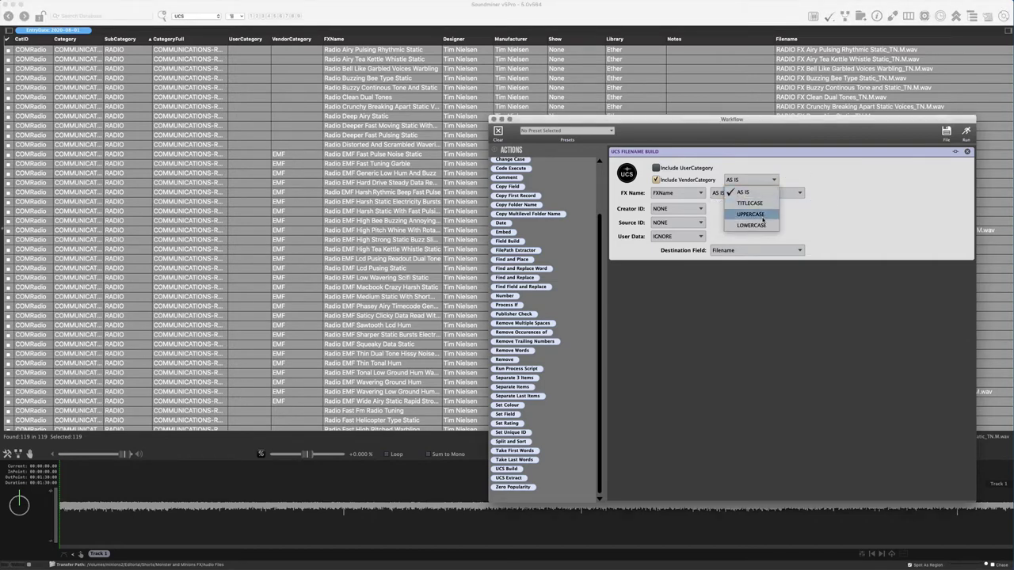
{"action": "left_click", "coordinate": [759, 212]}
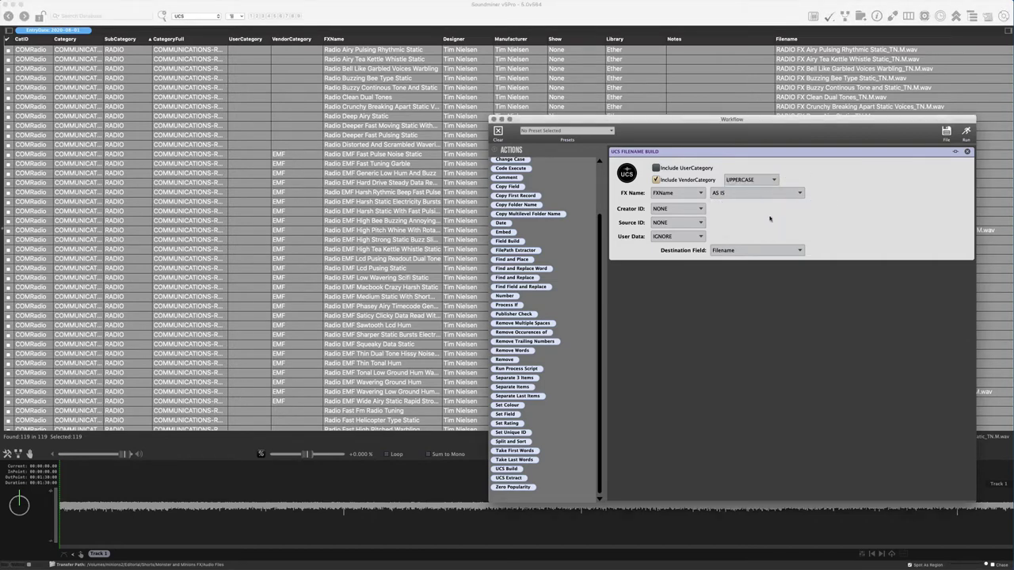
{"action": "left_click", "coordinate": [775, 176]}
{"action": "left_click", "coordinate": [767, 193]}
Try title-case options for FX Name, then set its case back to AS IS
{"action": "left_click", "coordinate": [735, 193]}
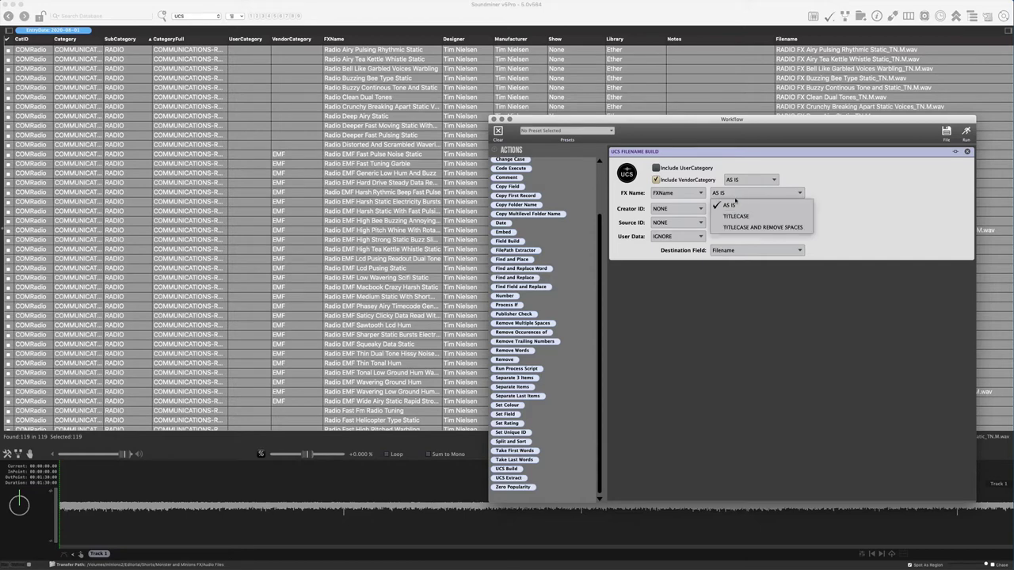
{"action": "left_click", "coordinate": [735, 215]}
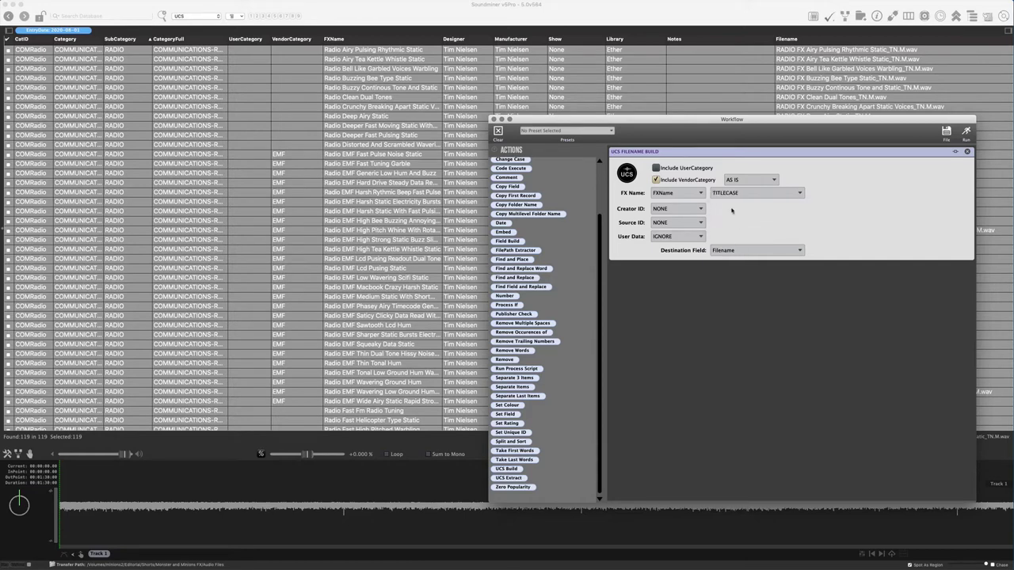
{"action": "left_click", "coordinate": [759, 193]}
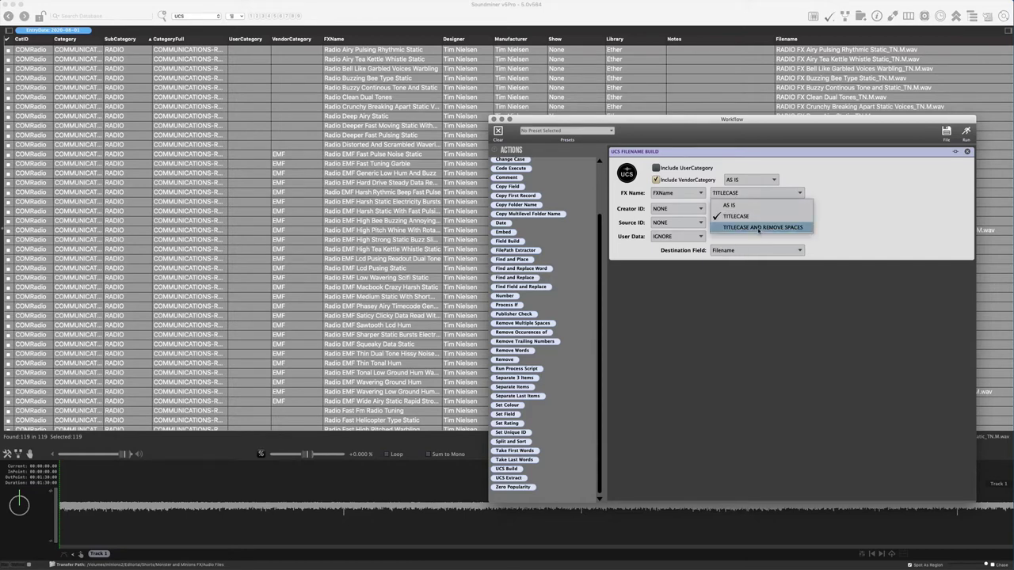
{"action": "left_click", "coordinate": [757, 229]}
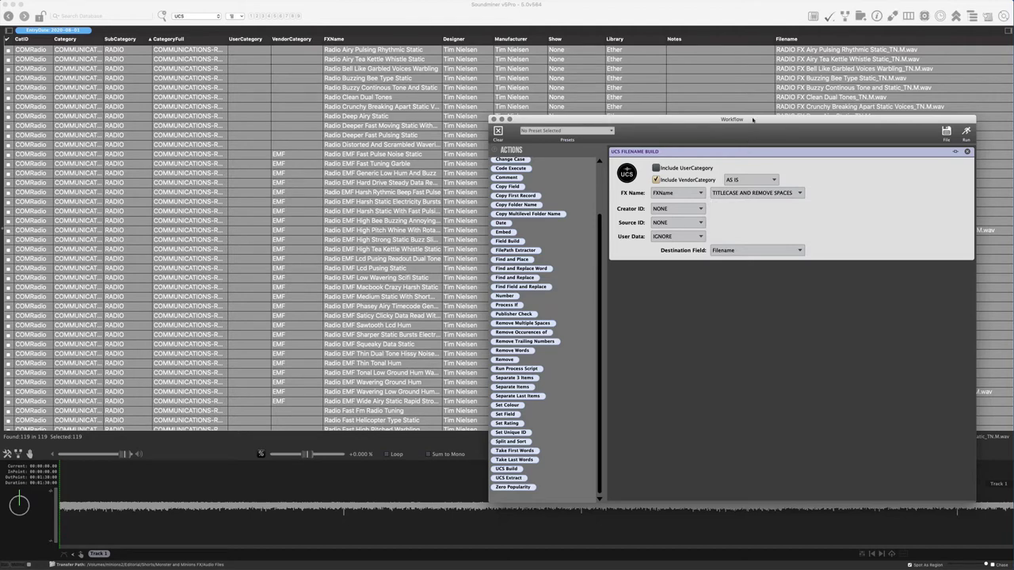
{"action": "mouse_move", "coordinate": [754, 119]}
{"action": "left_mouse_down"}
{"action": "mouse_move", "coordinate": [748, 144]}
{"action": "mouse_move", "coordinate": [745, 133]}
{"action": "left_mouse_up"}
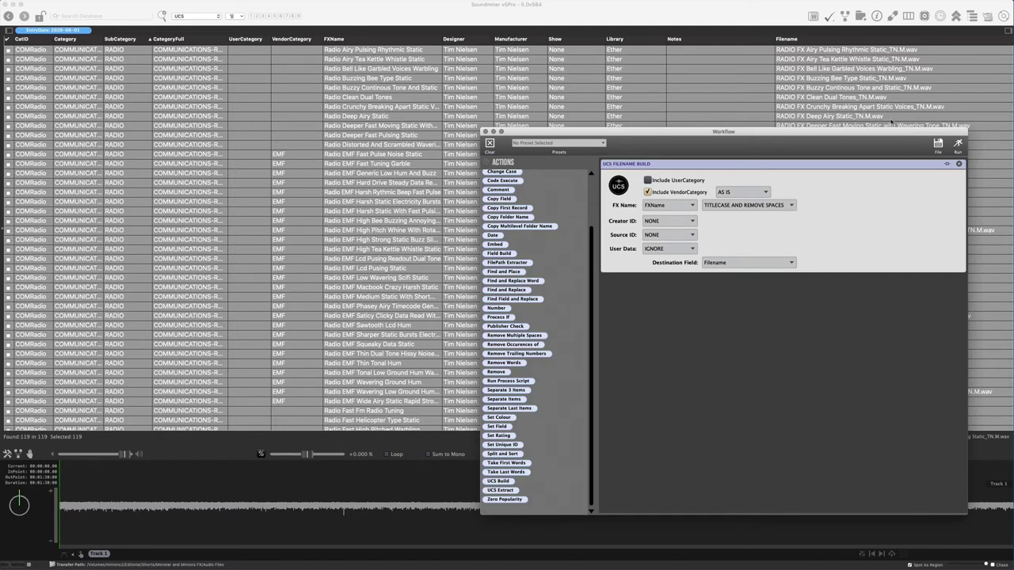
{"action": "left_click_drag", "start_coordinate": [833, 132], "coordinate": [807, 126]}
{"action": "left_click", "coordinate": [725, 198]}
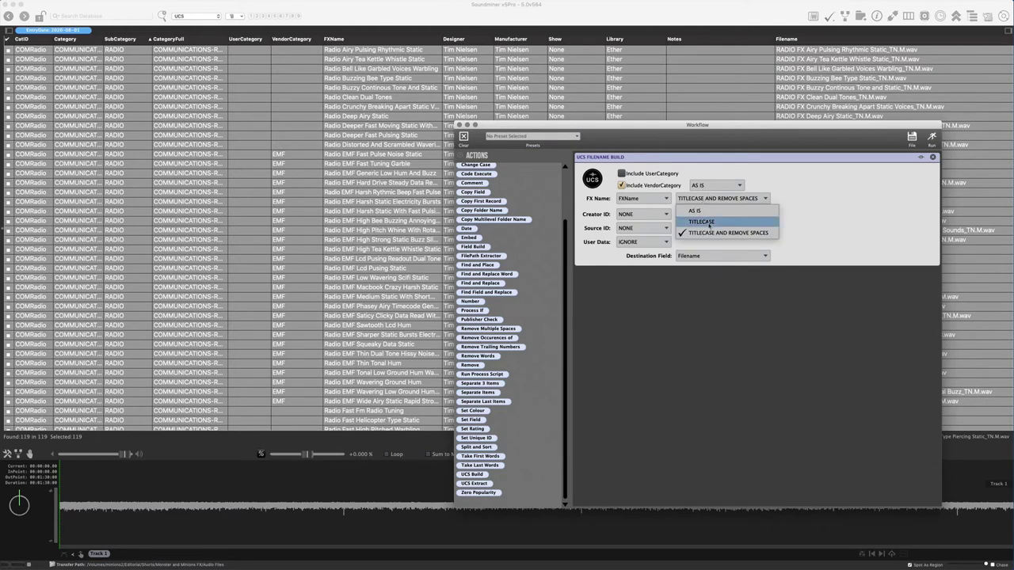
{"action": "left_click", "coordinate": [697, 200]}
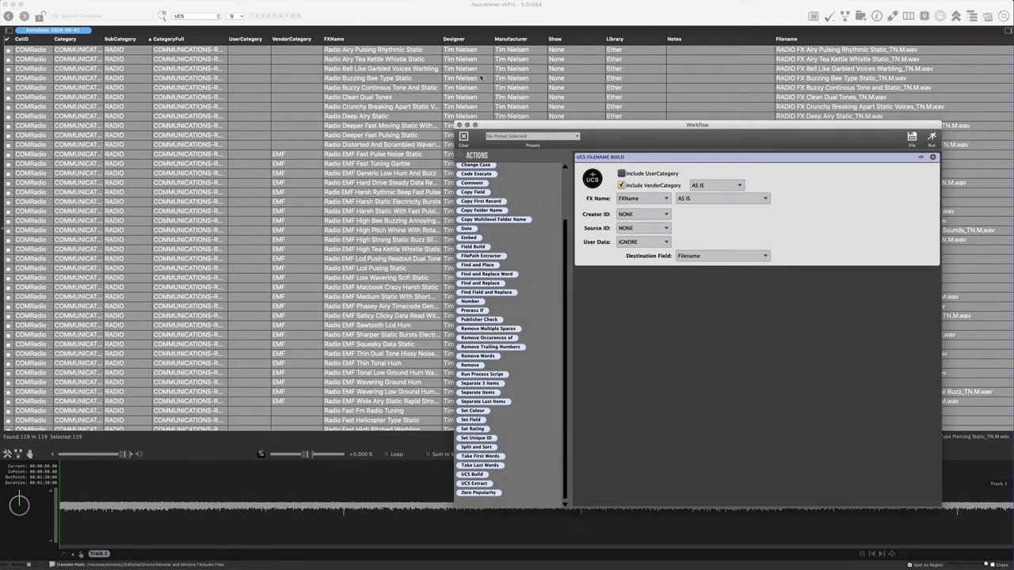
Set the Creator ID to Designer and the Source ID to Library
{"action": "left_click", "coordinate": [633, 214]}
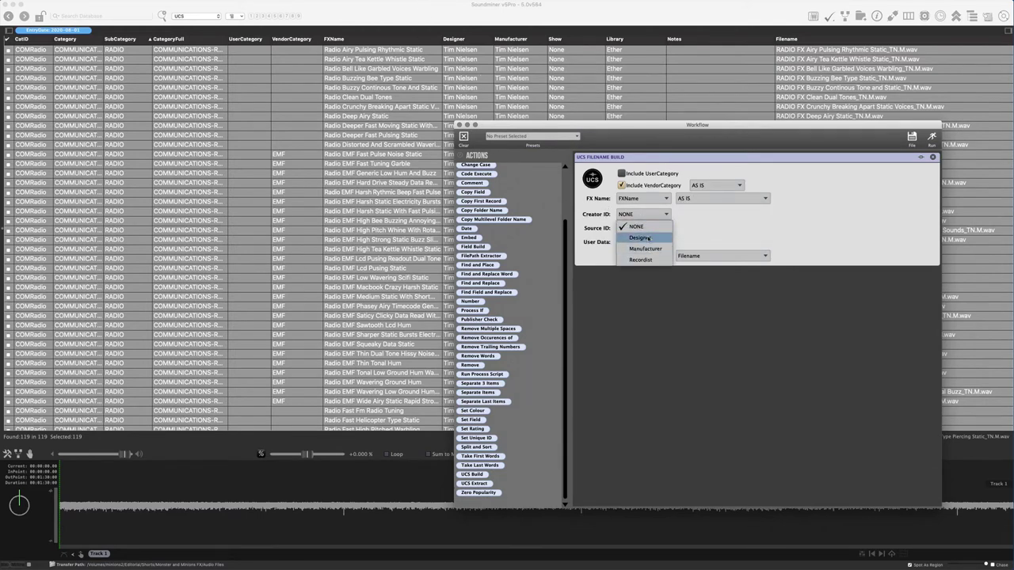
{"action": "left_click", "coordinate": [640, 237]}
{"action": "left_click_drag", "start_coordinate": [673, 126], "coordinate": [704, 178]}
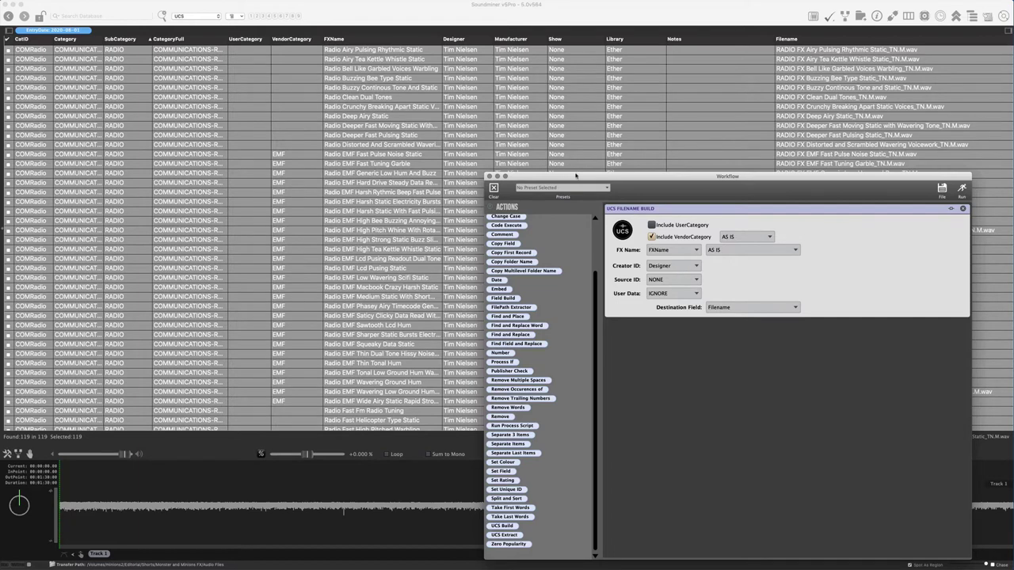
{"action": "left_click_drag", "start_coordinate": [576, 175], "coordinate": [579, 163]}
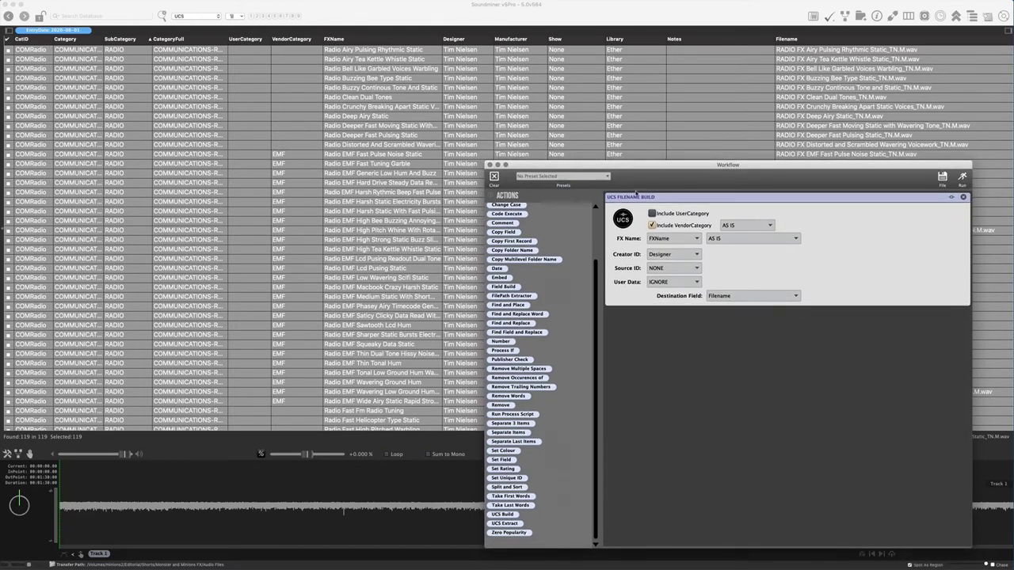
{"action": "left_click", "coordinate": [678, 268]}
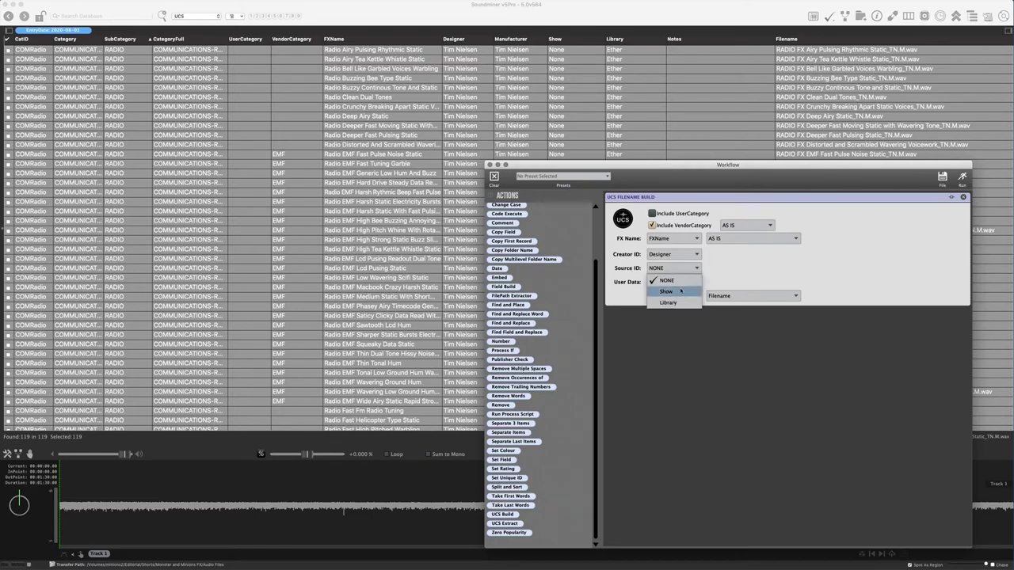
{"action": "left_click", "coordinate": [668, 302]}
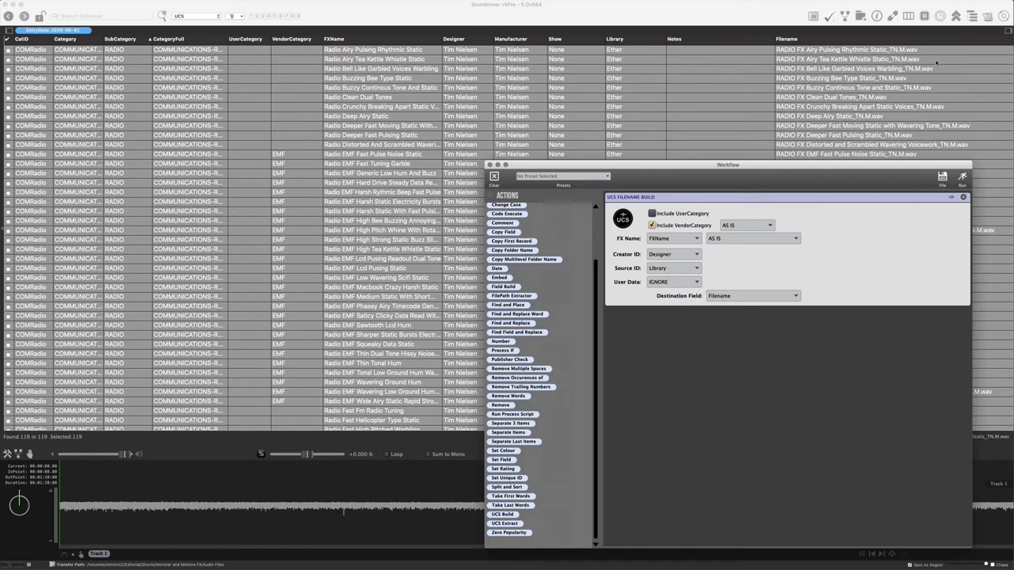
{"action": "left_click_drag", "start_coordinate": [779, 165], "coordinate": [731, 200]}
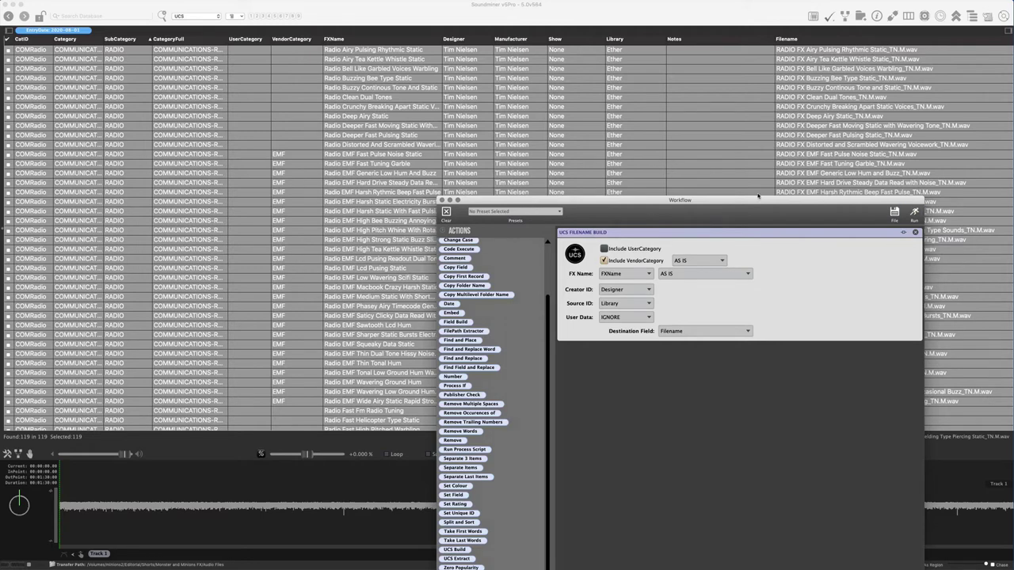
Test-run the UCS rename on the Radio Deep Airy Static file, then undo it
{"action": "left_click", "coordinate": [583, 118]}
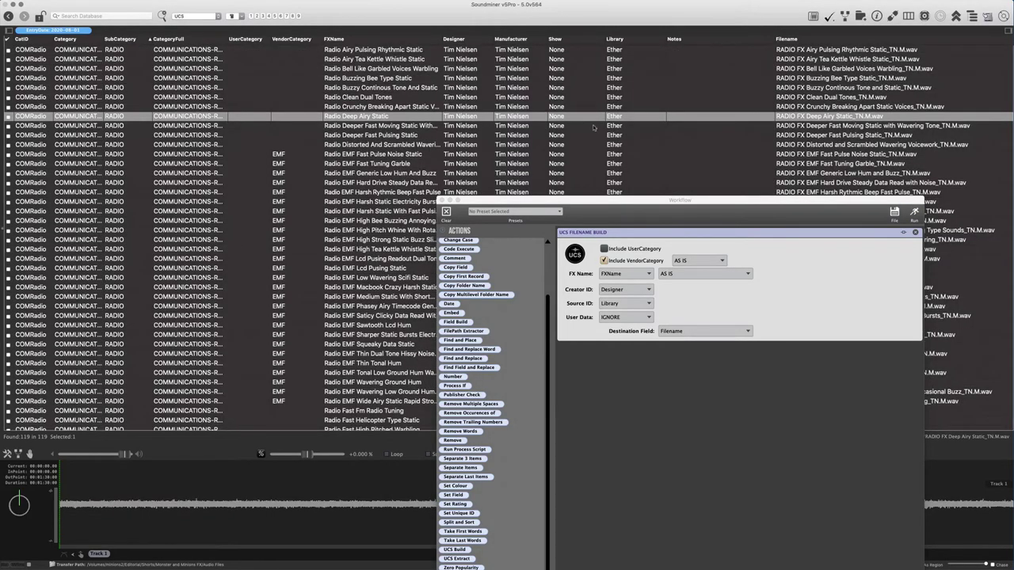
{"action": "left_click", "coordinate": [913, 212]}
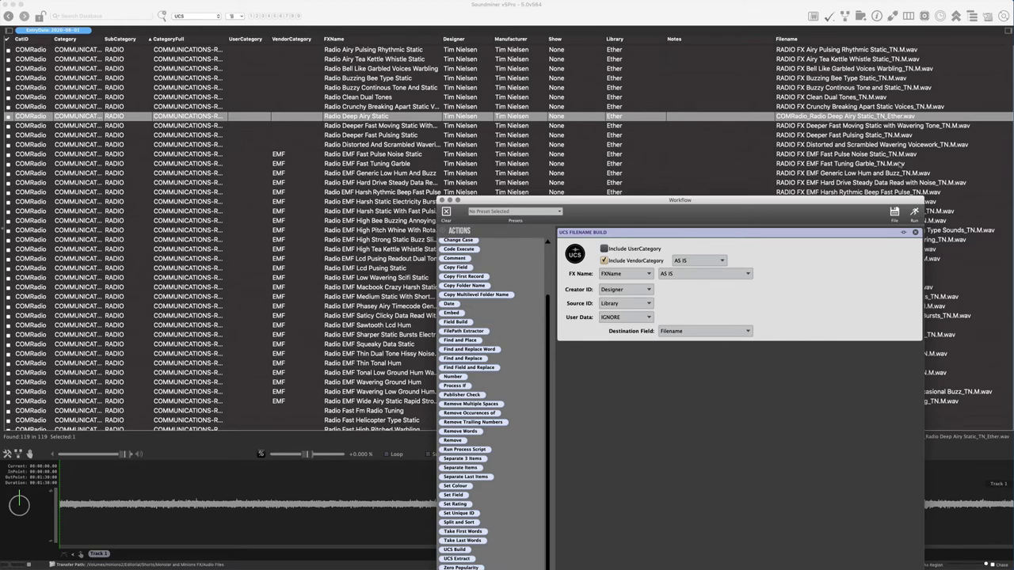
{"action": "key", "text": "super+z"}
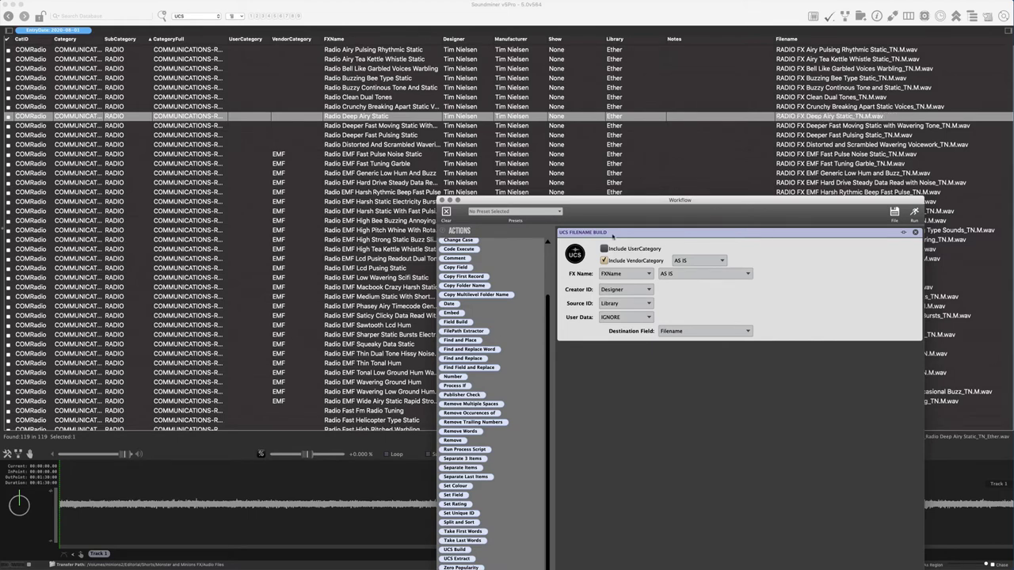
Add a Find & Replace workflow step that changes '_TN' to '_TNFX' in Filename
{"action": "left_click", "coordinate": [463, 358]}
{"action": "left_click", "coordinate": [681, 366]}
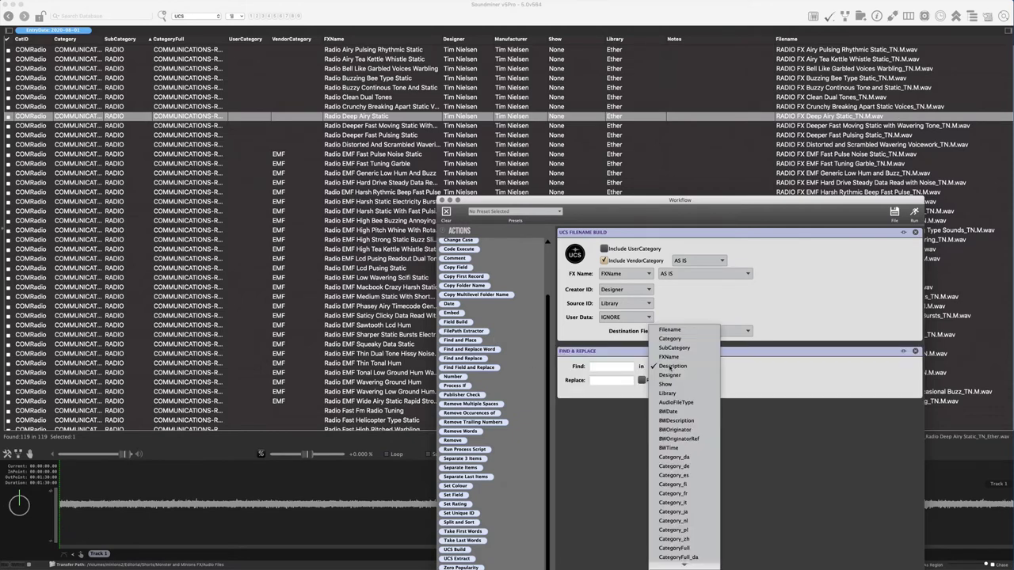
{"action": "left_click", "coordinate": [664, 351]}
{"action": "left_click", "coordinate": [617, 367]}
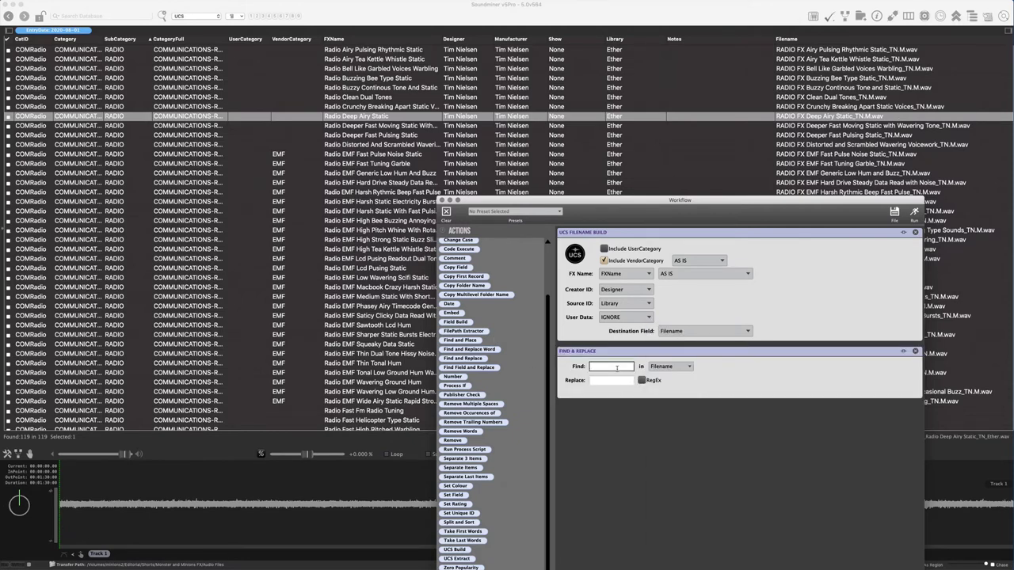
{"action": "type", "text": "_TN"}
{"action": "key", "text": "Tab"}
{"action": "type", "text": "_TNFX"}
{"action": "left_click_drag", "start_coordinate": [557, 346], "coordinate": [538, 313]}
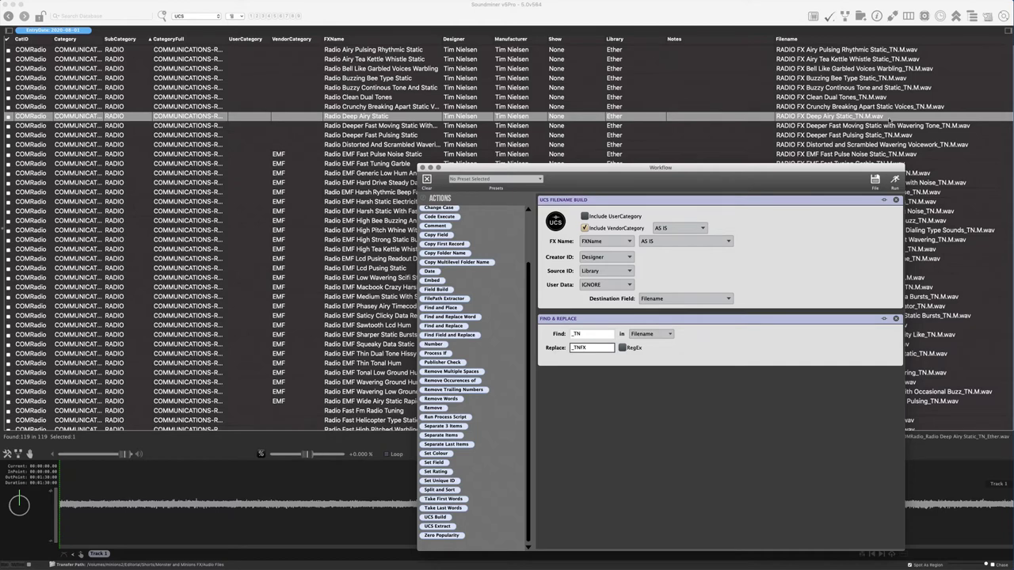
Select all 119 Ether records and run the UCS rename workflow on them
{"action": "left_click", "coordinate": [841, 130]}
{"action": "key", "text": "super+a"}
{"action": "left_click", "coordinate": [895, 181]}
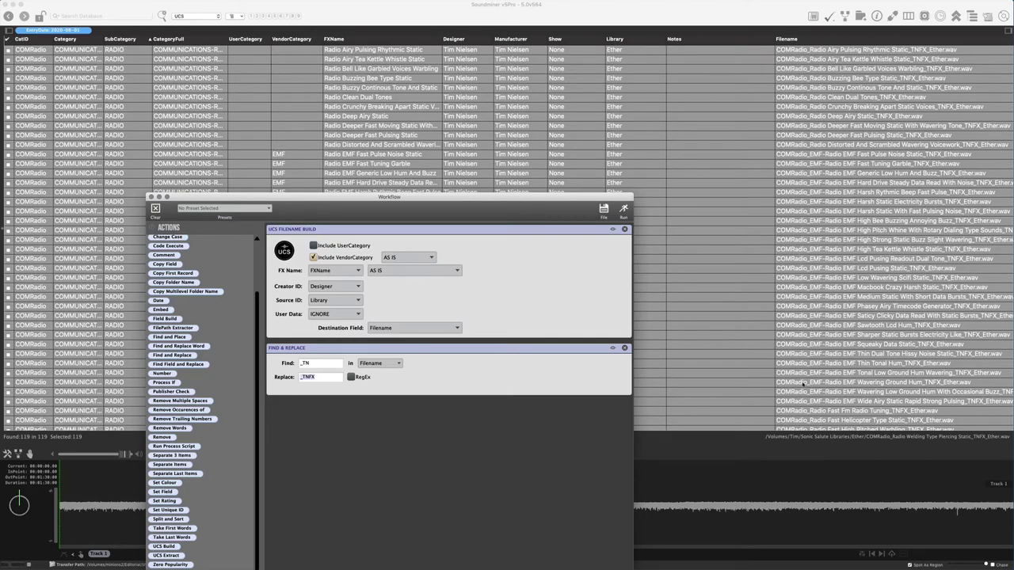
Review the new filenames ending '_TNFX_Ether.wav', then close the Workflow window
{"action": "scroll", "coordinate": [804, 383], "scroll_direction": "right", "scroll_amount": 3}
{"action": "scroll", "coordinate": [808, 239], "scroll_direction": "down", "scroll_amount": 4}
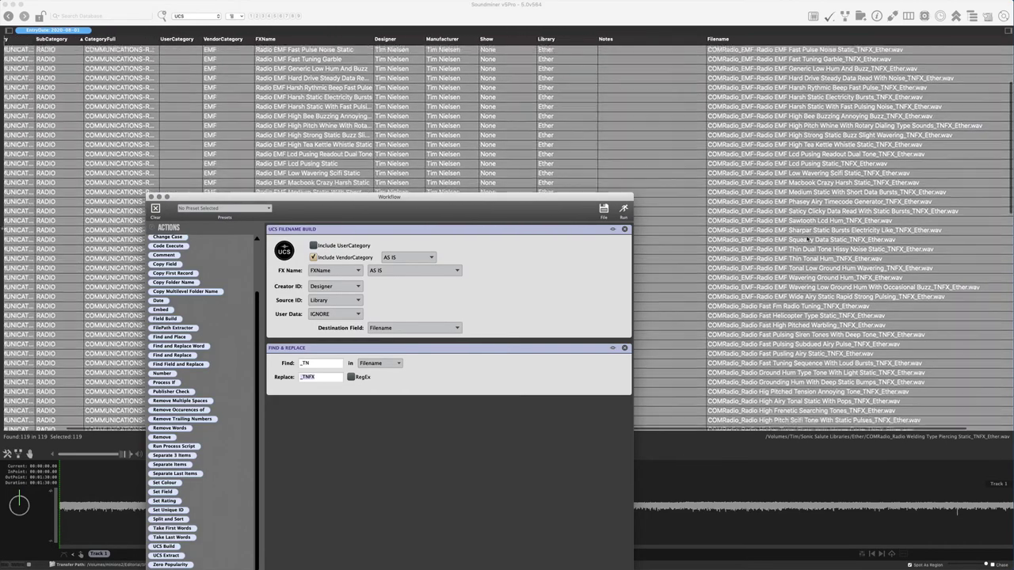
{"action": "scroll", "coordinate": [808, 240], "scroll_direction": "down", "scroll_amount": 15}
{"action": "scroll", "coordinate": [808, 239], "scroll_direction": "right", "scroll_amount": 1}
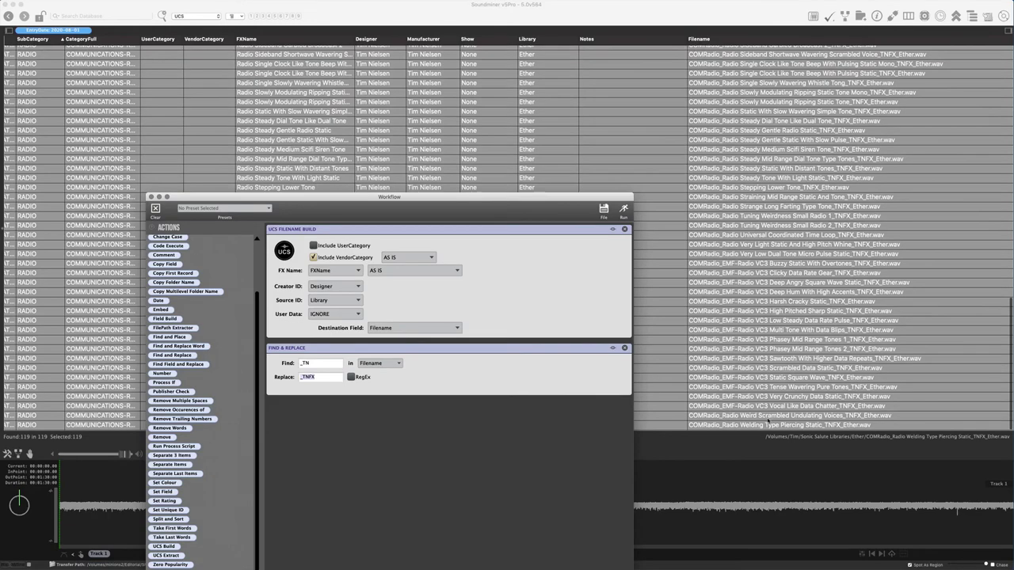
{"action": "scroll", "coordinate": [821, 158], "scroll_direction": "up", "scroll_amount": 15}
{"action": "scroll", "coordinate": [820, 159], "scroll_direction": "left", "scroll_amount": 1}
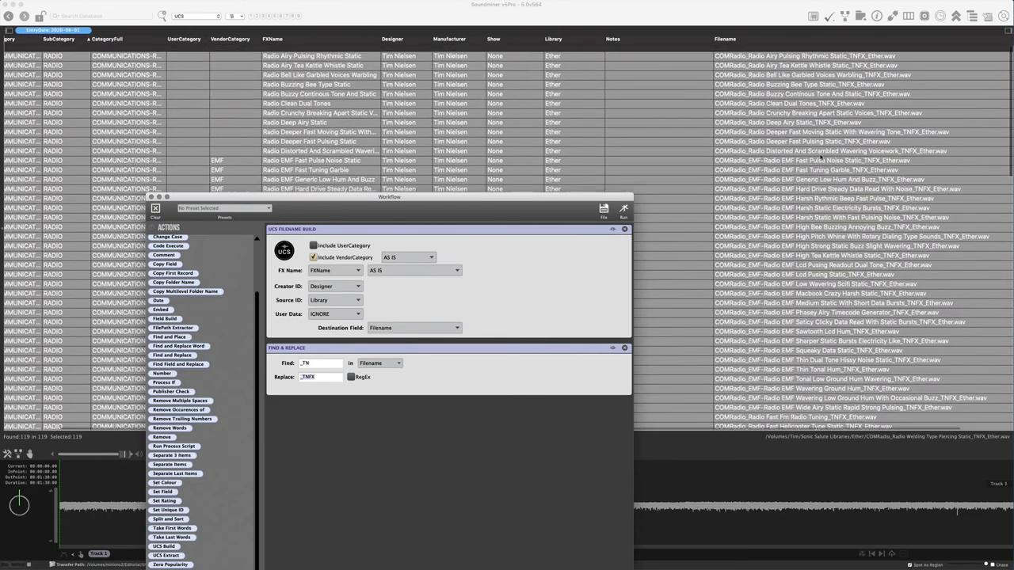
{"action": "scroll", "coordinate": [821, 158], "scroll_direction": "down", "scroll_amount": 1}
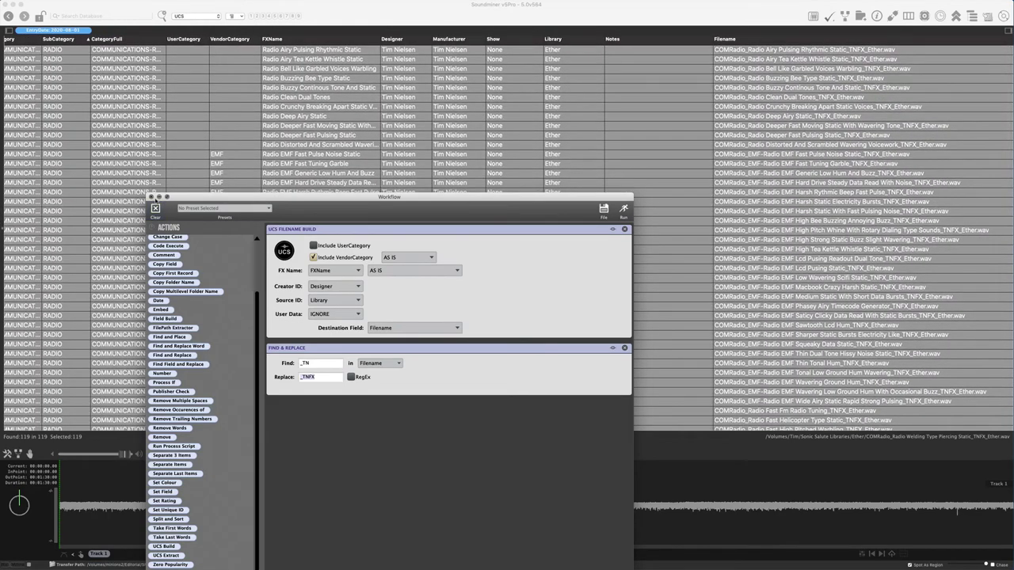
{"action": "left_click", "coordinate": [153, 197]}
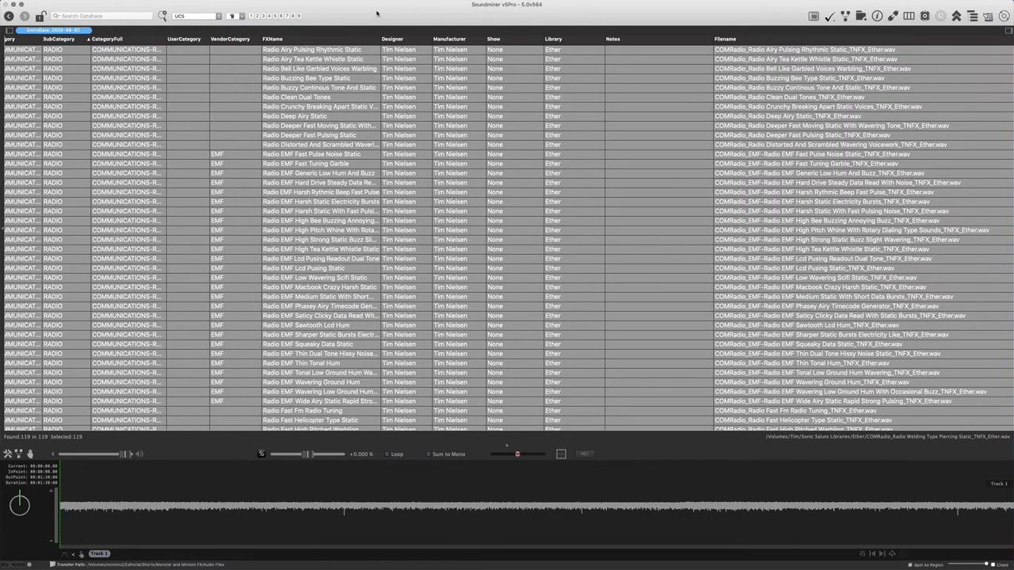
Open Database > Mirror settings and toggle Sum to Mono on, then back off
{"action": "left_click", "coordinate": [124, 4]}
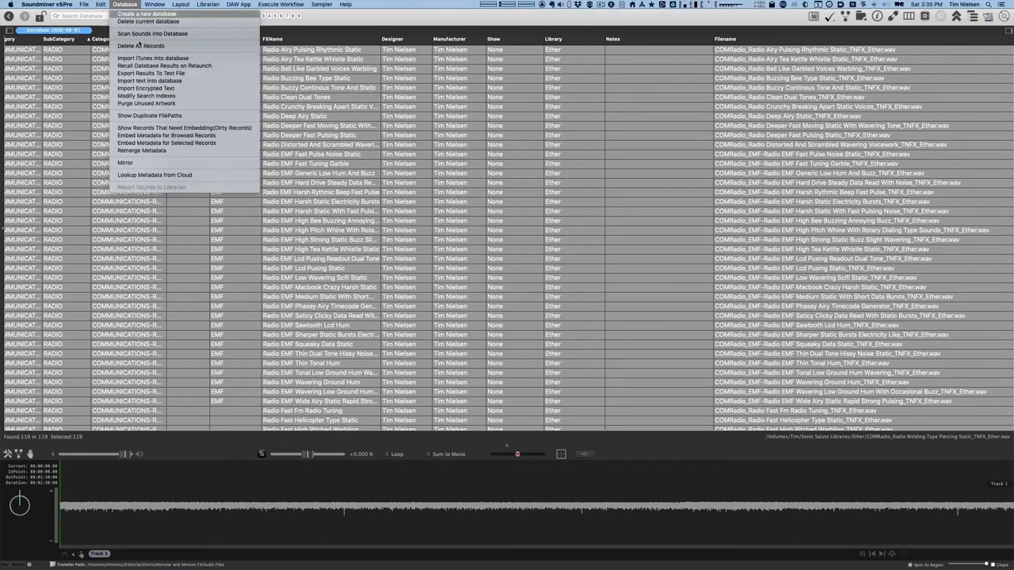
{"action": "left_click", "coordinate": [125, 163]}
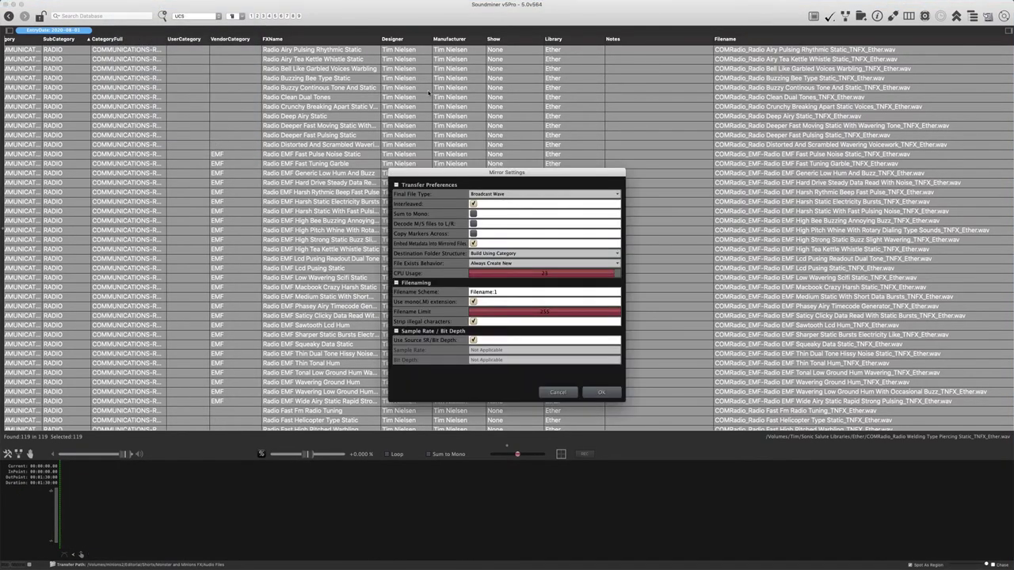
{"action": "left_click_drag", "start_coordinate": [509, 173], "coordinate": [518, 201]}
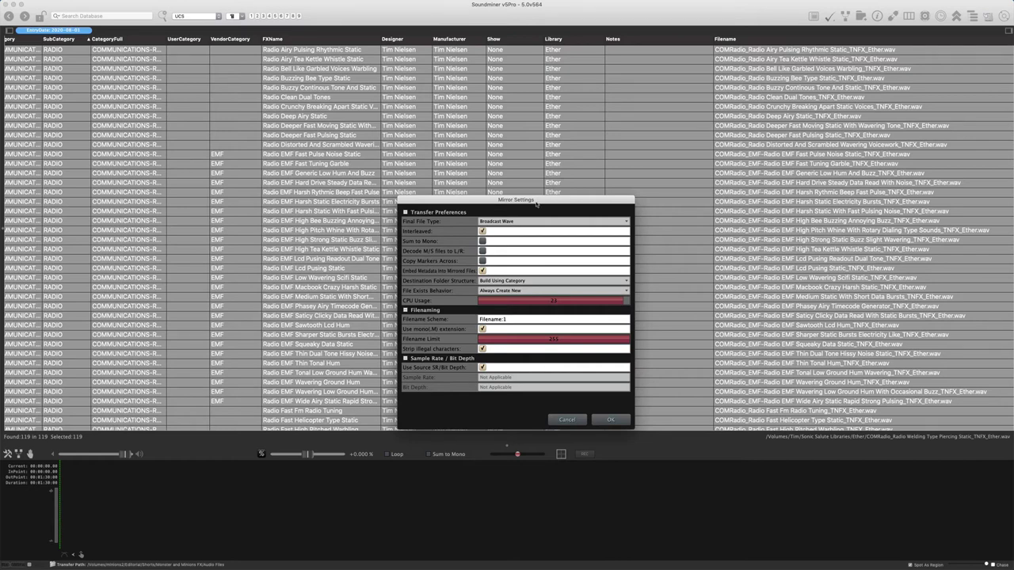
{"action": "left_click_drag", "start_coordinate": [538, 203], "coordinate": [535, 201]}
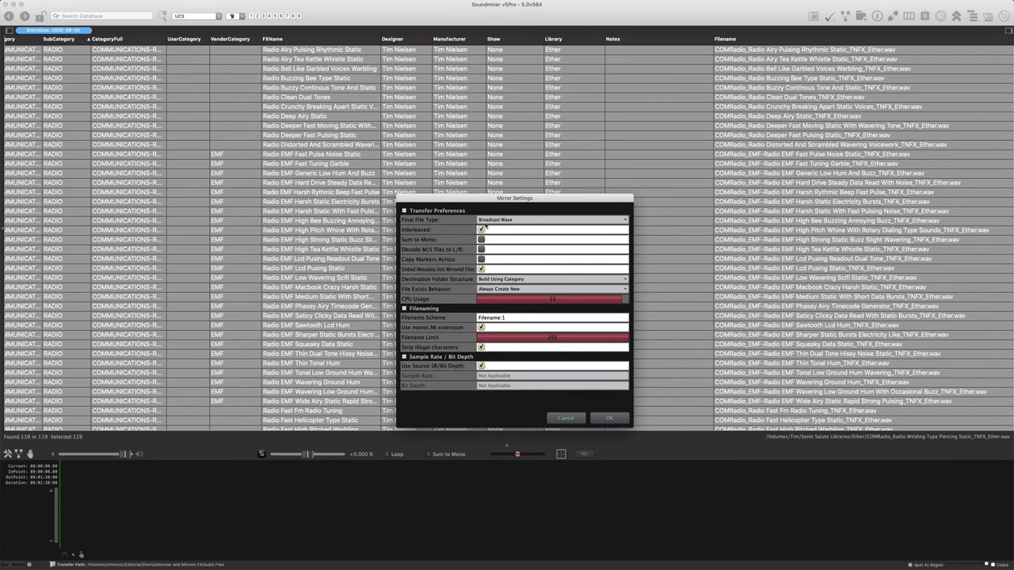
{"action": "left_click", "coordinate": [481, 239]}
{"action": "left_click", "coordinate": [481, 240]}
Set Destination Folder Structure to 'Build Using Library then Category then SubCategory'
{"action": "left_click", "coordinate": [499, 280]}
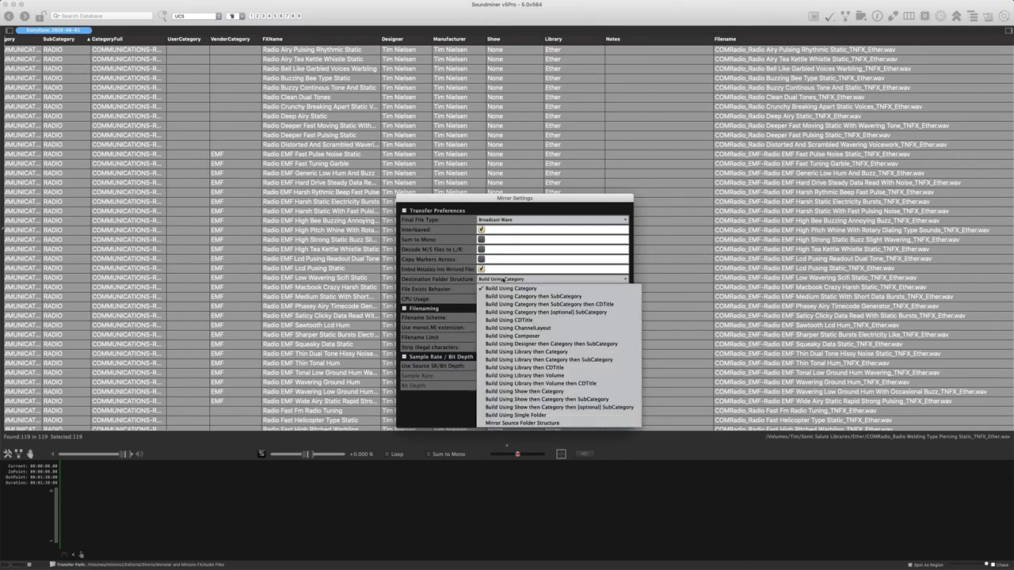
{"action": "left_click", "coordinate": [550, 352]}
{"action": "left_click", "coordinate": [513, 280]}
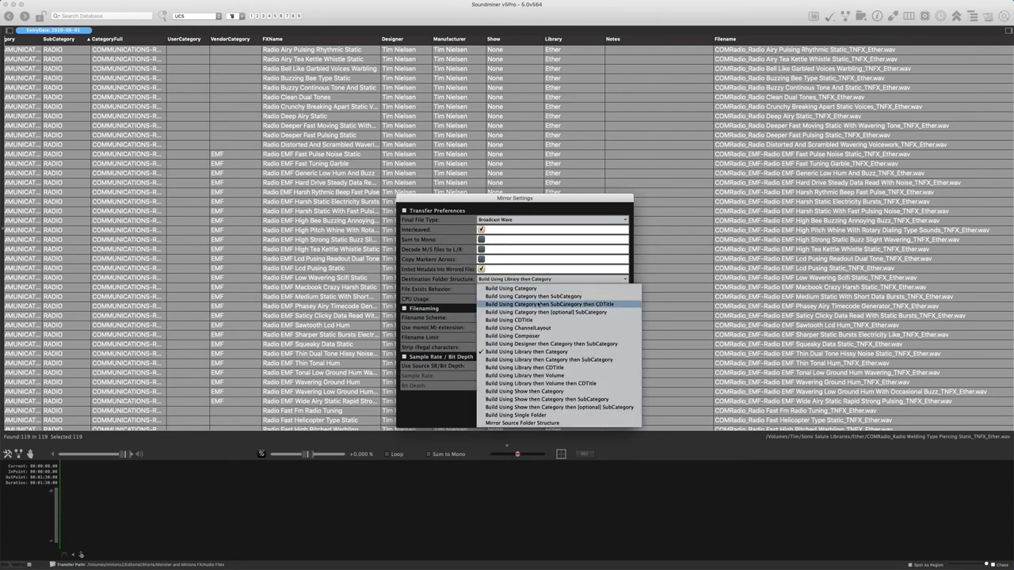
{"action": "left_click", "coordinate": [556, 361]}
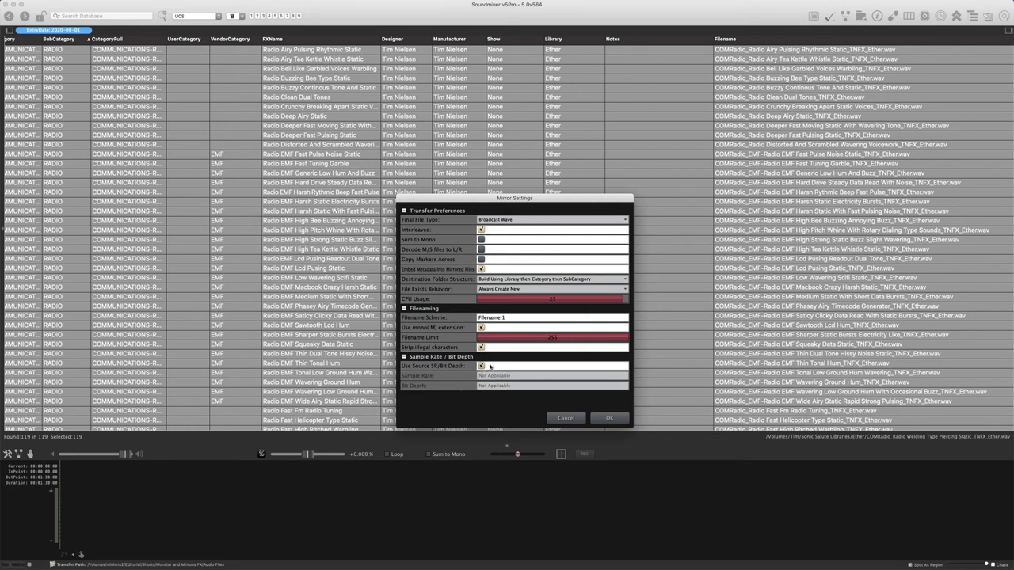
Leave Use Source SR/Bit Depth checked after briefly checking the sample rate options
{"action": "left_click", "coordinate": [481, 365]}
{"action": "left_click", "coordinate": [499, 375]}
{"action": "left_click", "coordinate": [507, 394]}
{"action": "left_click", "coordinate": [480, 365]}
Confirm Mirror Settings, mirror the records into Downloads, and show the Downloads stack
{"action": "left_click", "coordinate": [607, 418]}
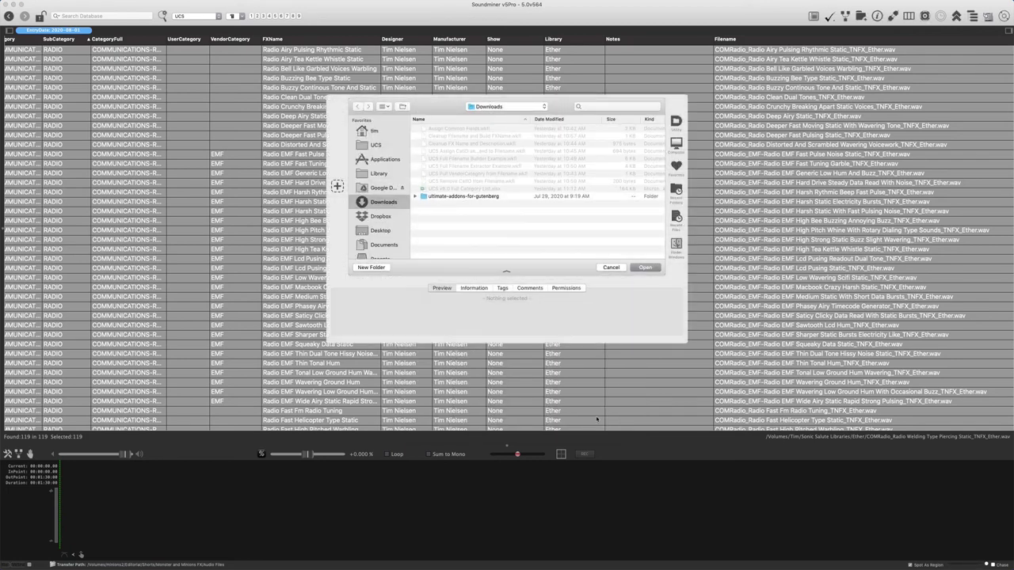
{"action": "left_click", "coordinate": [645, 268]}
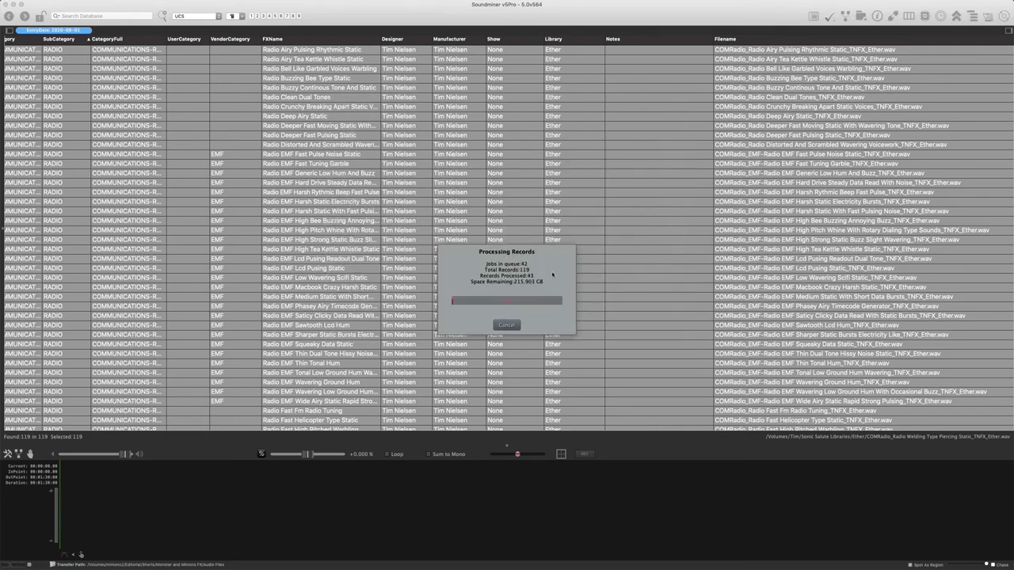
{"action": "mouse_move", "coordinate": [7, 524]}
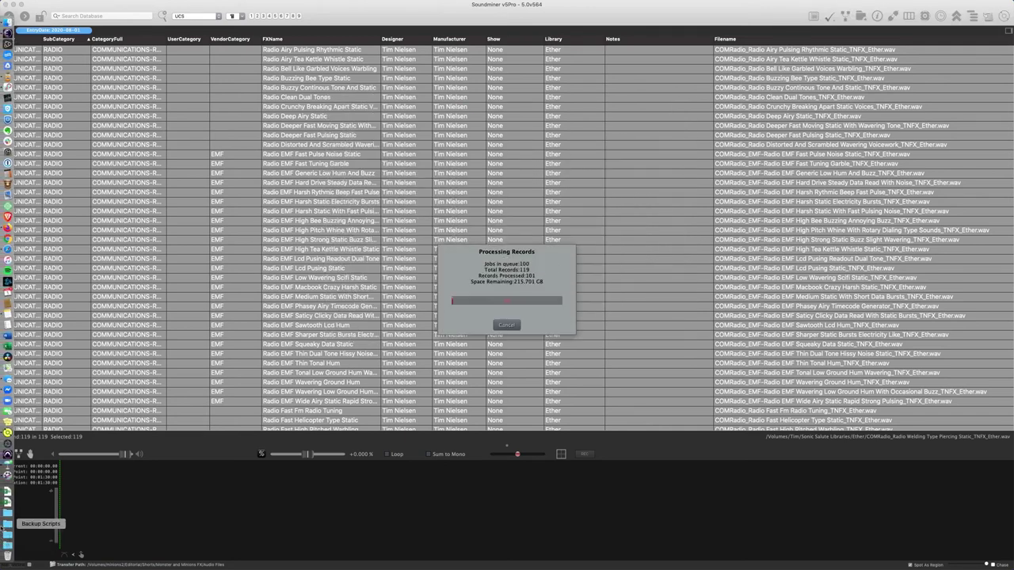
{"action": "left_click", "coordinate": [7, 546]}
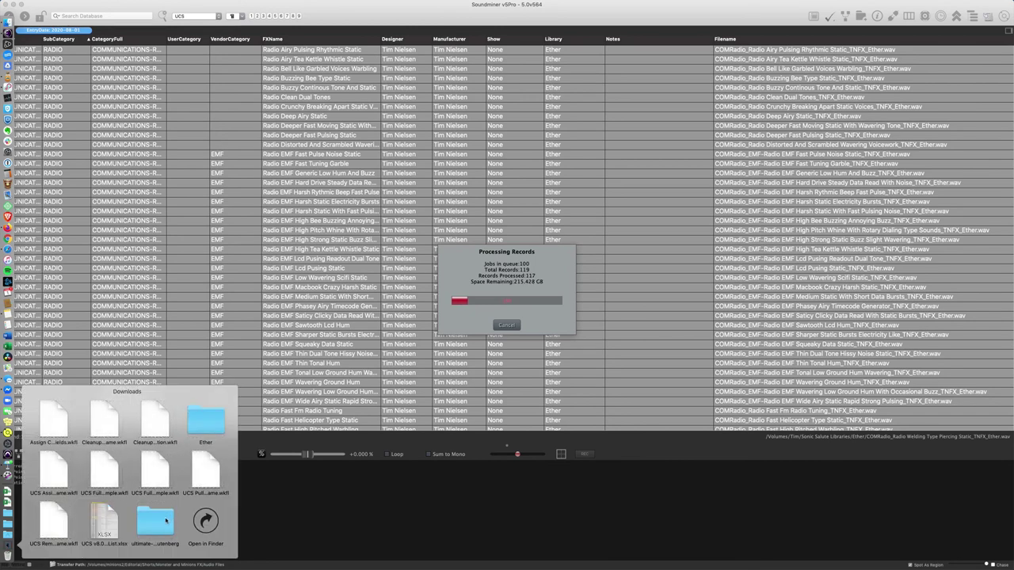
Open the Ether folder and expand COMMUNICATIONS/RADIO to review the renamed .wav files
{"action": "left_click", "coordinate": [200, 421]}
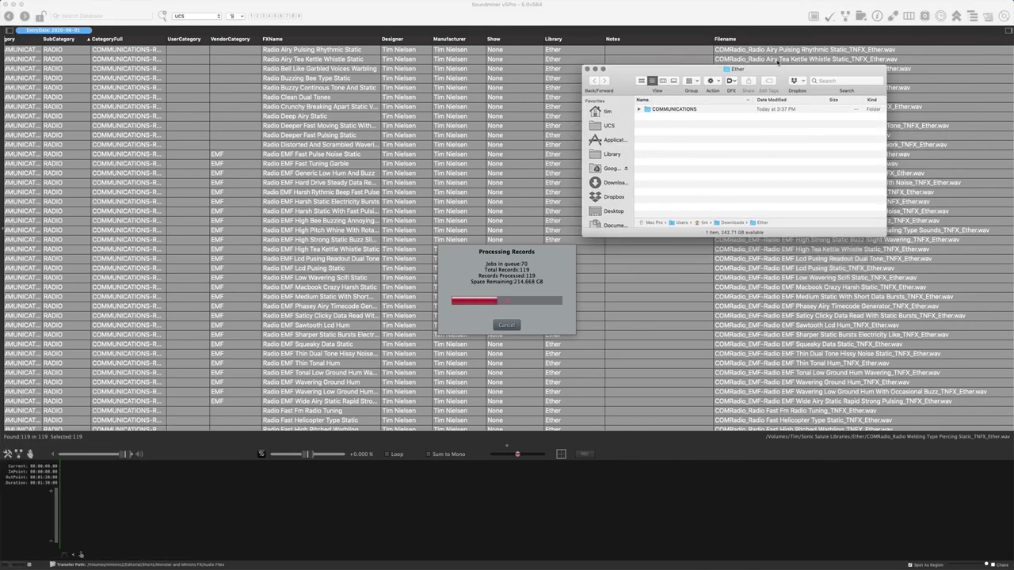
{"action": "left_click", "coordinate": [638, 108]}
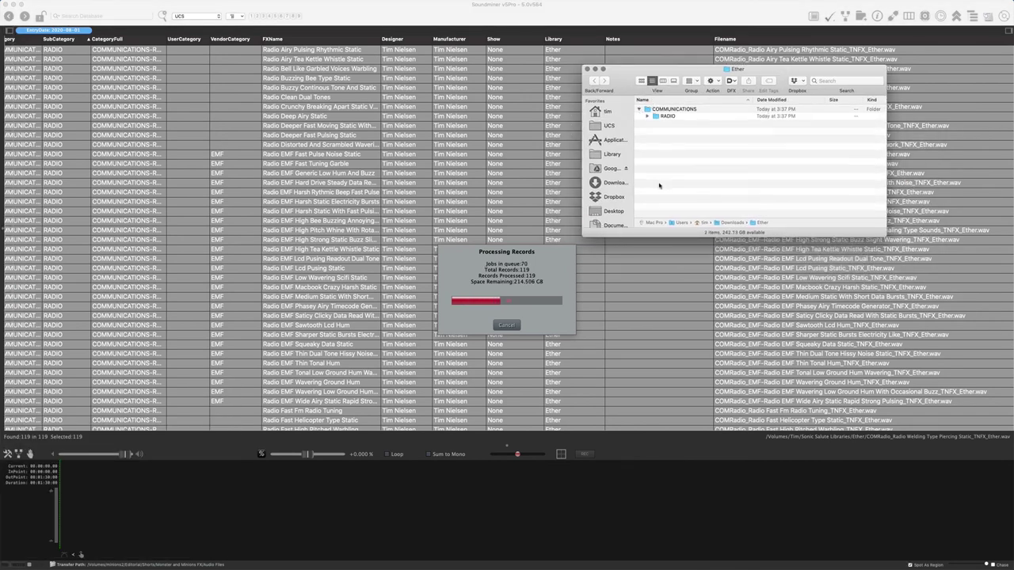
{"action": "left_click", "coordinate": [647, 118]}
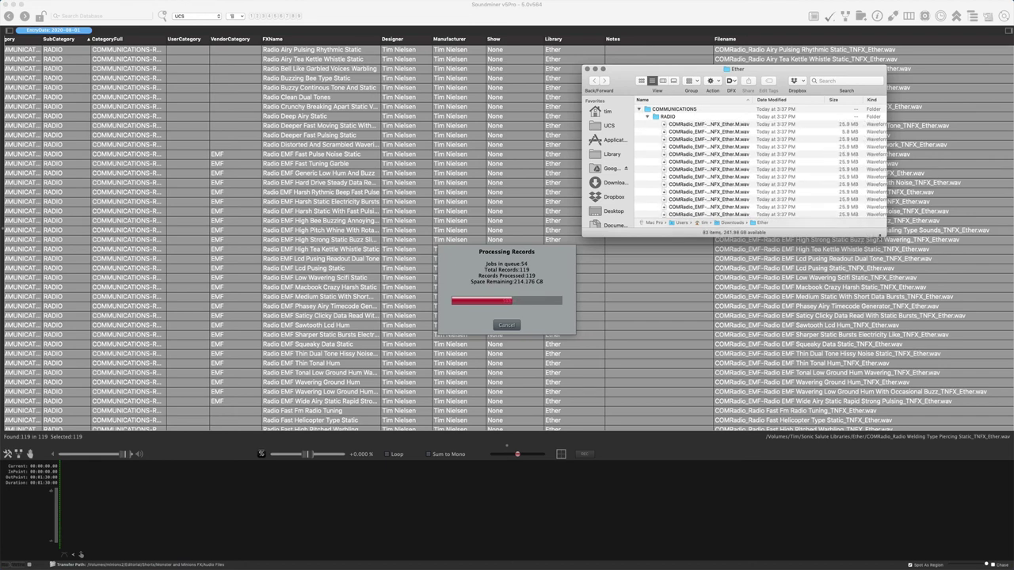
{"action": "left_click_drag", "start_coordinate": [881, 236], "coordinate": [951, 298]}
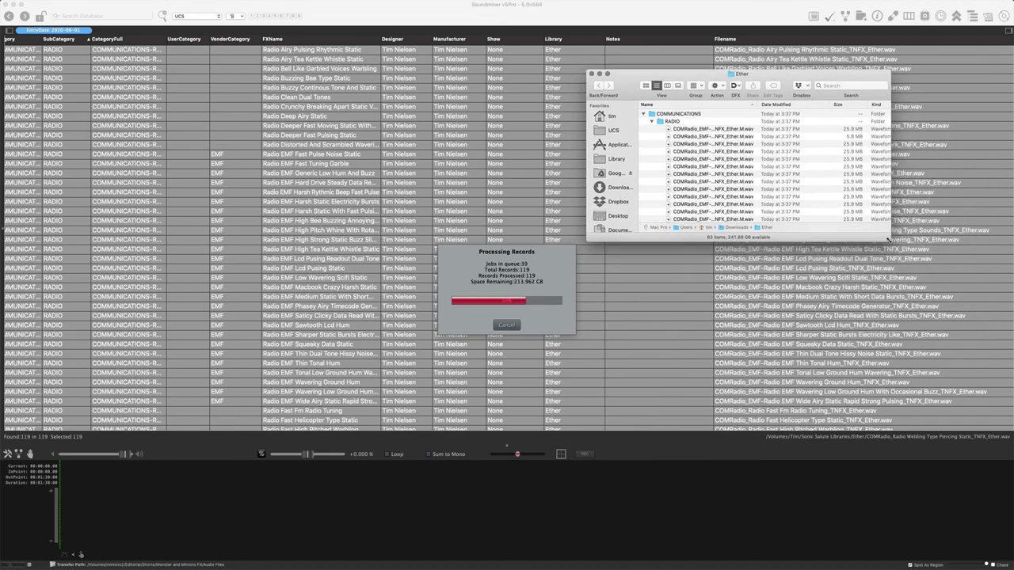
{"action": "left_click_drag", "start_coordinate": [893, 242], "coordinate": [1013, 504]}
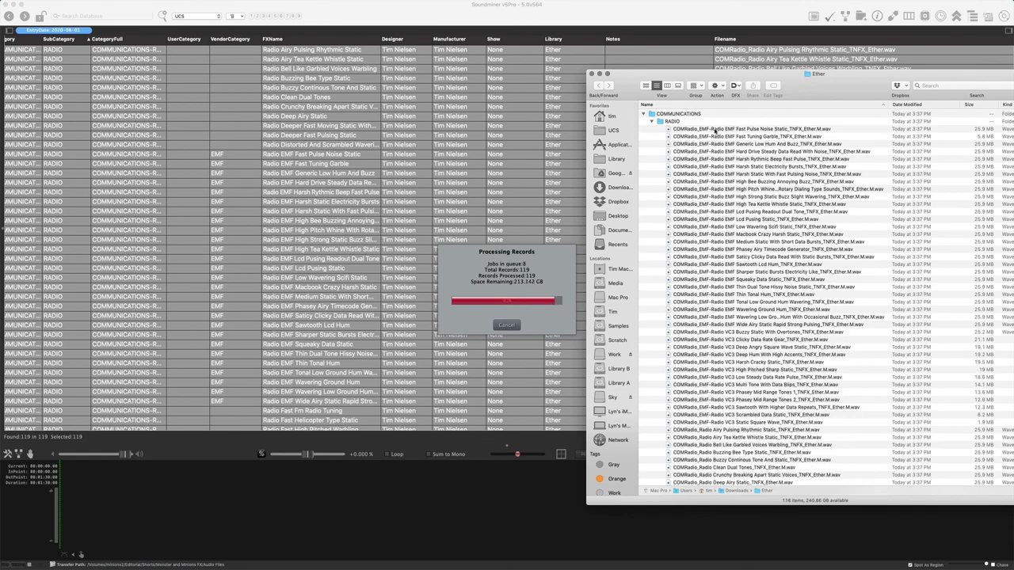
{"action": "scroll", "coordinate": [745, 261], "scroll_direction": "down", "scroll_amount": 15}
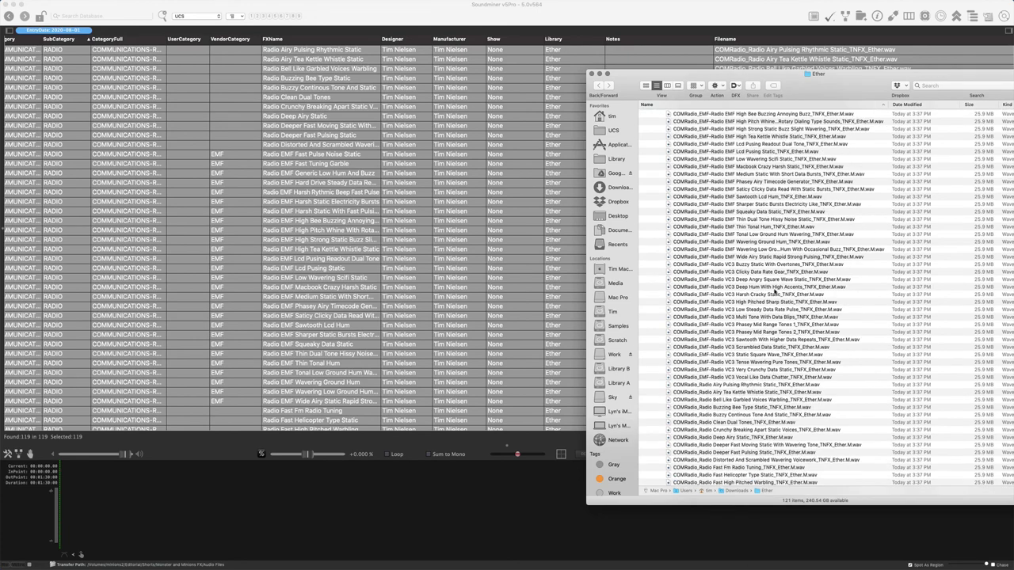
{"action": "scroll", "coordinate": [757, 285], "scroll_direction": "up", "scroll_amount": 15}
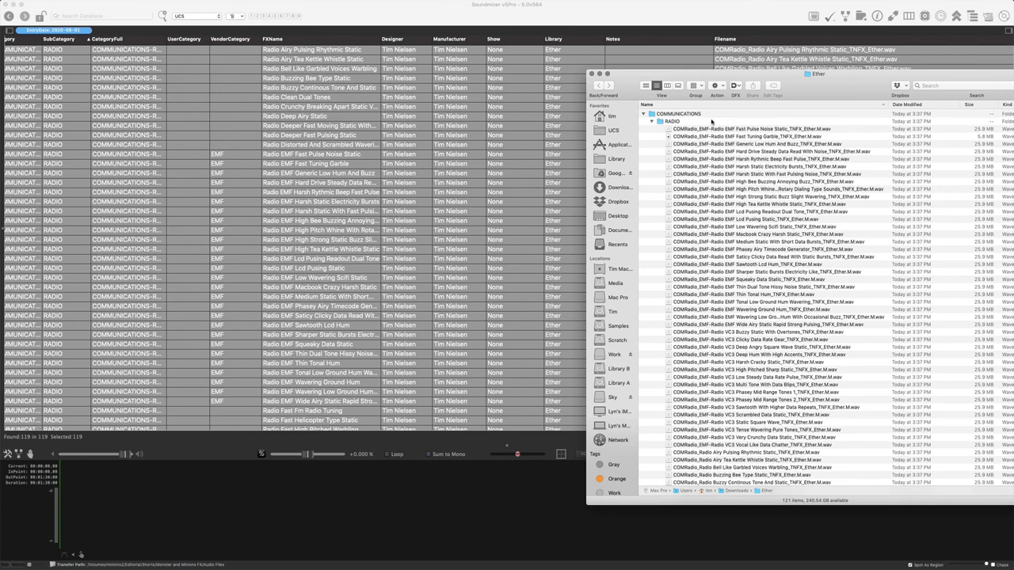
Collapse the RADIO folder and close the Ether window, returning to the Soundminer list
{"action": "left_click", "coordinate": [725, 123]}
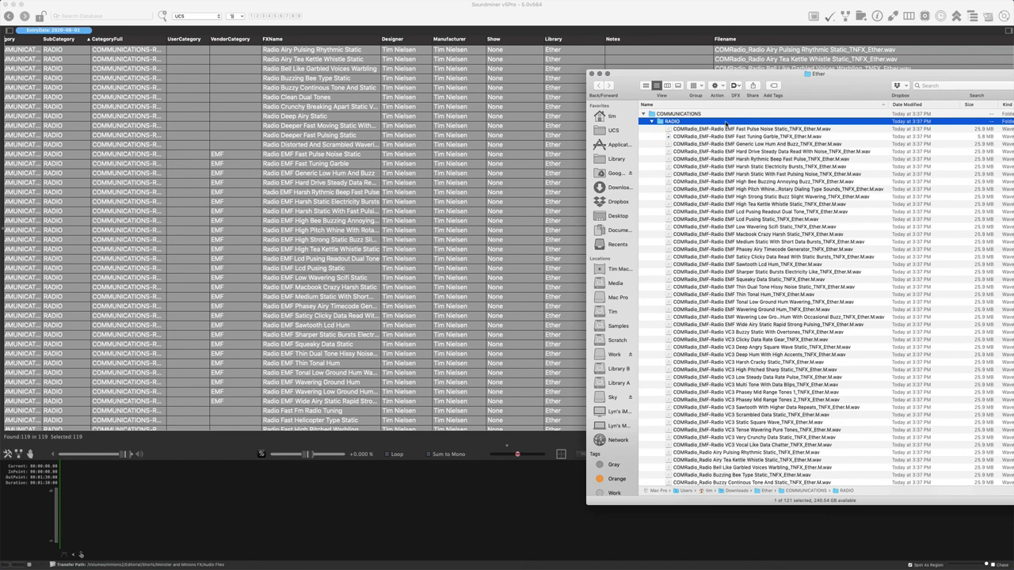
{"action": "left_click", "coordinate": [651, 121]}
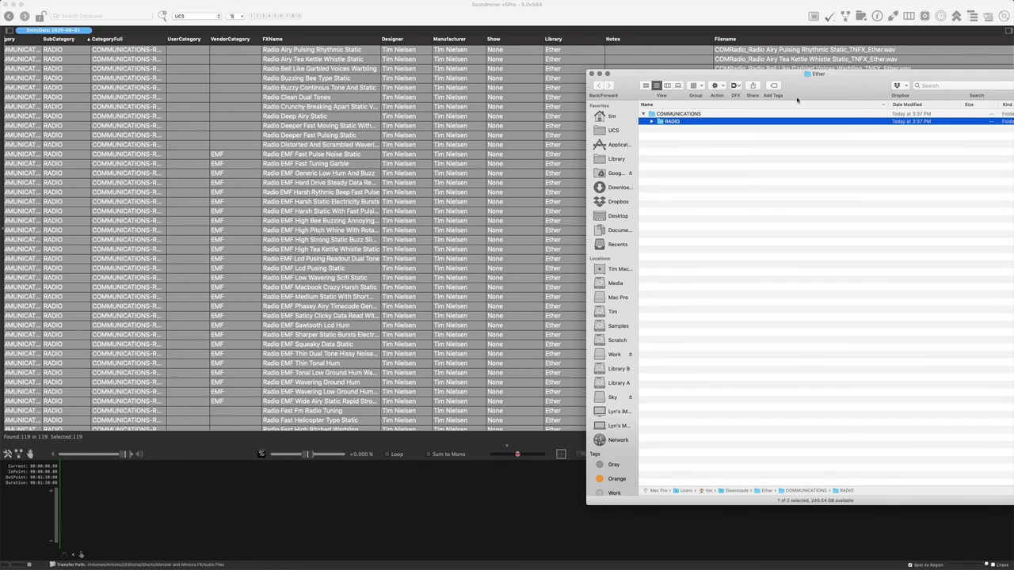
{"action": "left_click_drag", "start_coordinate": [797, 99], "coordinate": [743, 105]}
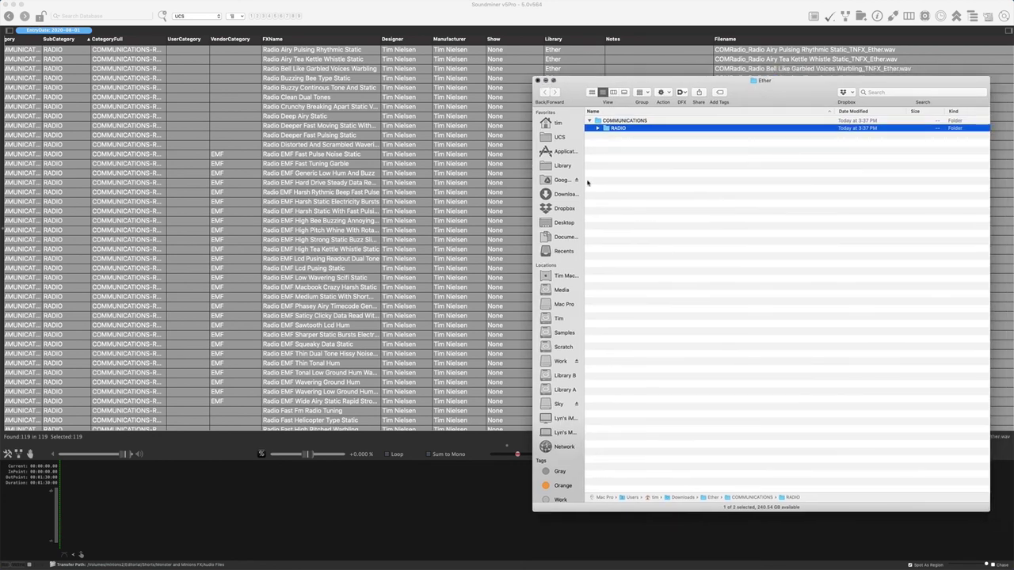
{"action": "left_click", "coordinate": [537, 81]}
{"action": "scroll", "coordinate": [504, 319], "scroll_direction": "down", "scroll_amount": 20}
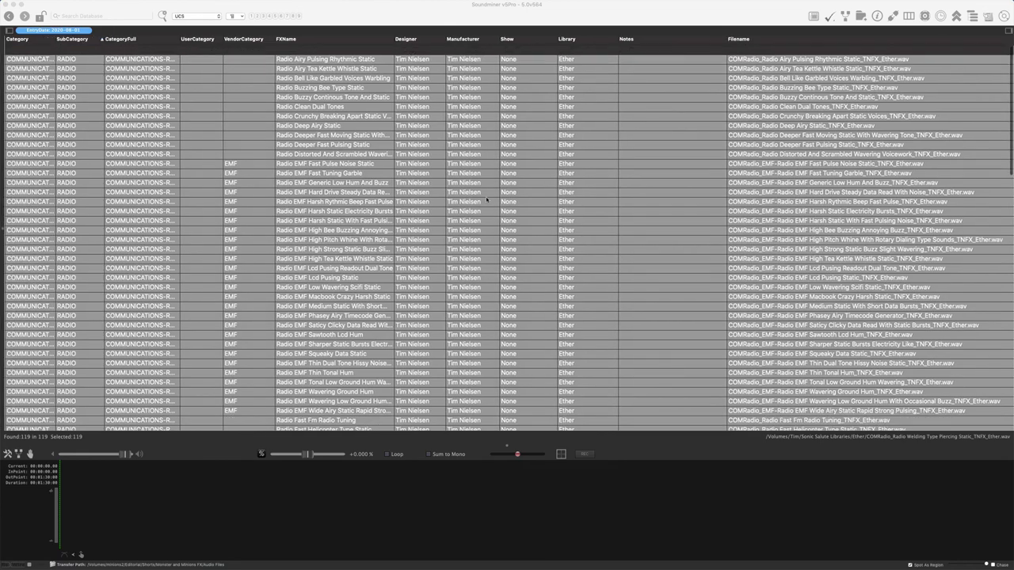
{"action": "scroll", "coordinate": [475, 264], "scroll_direction": "left", "scroll_amount": 2}
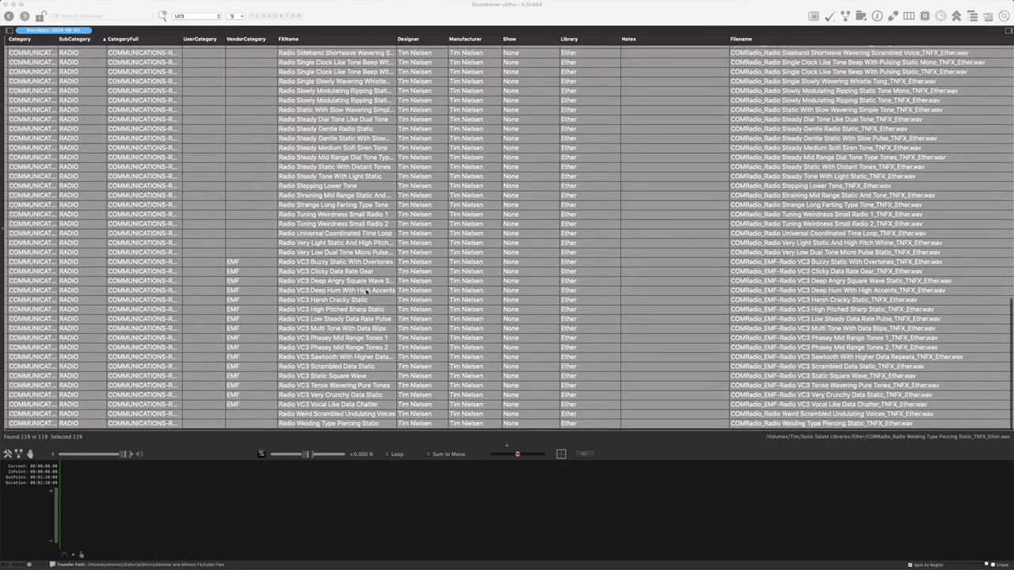